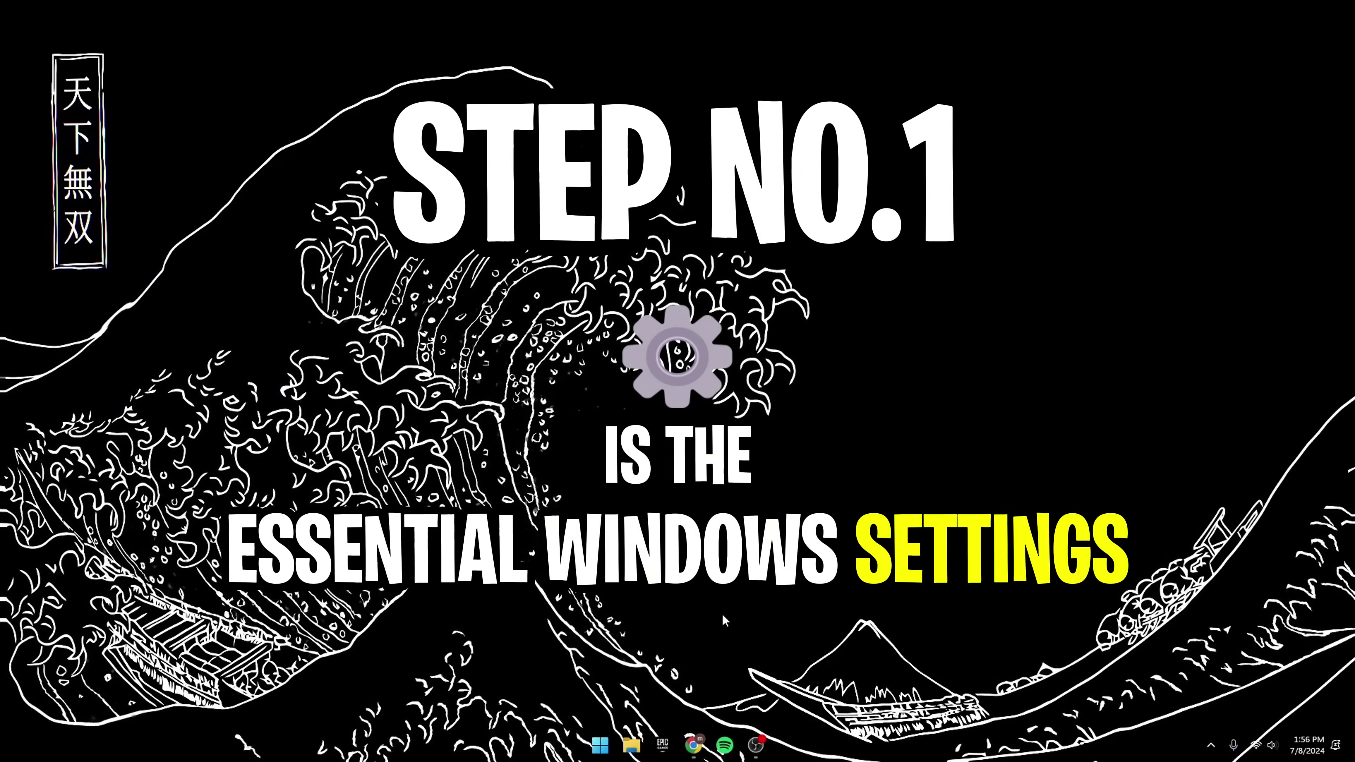
# Open Windows Settings to Gaming › Game Bar, where controller access to Game Bar is Off.
pyautogui.press('super')
pyautogui.write('s')
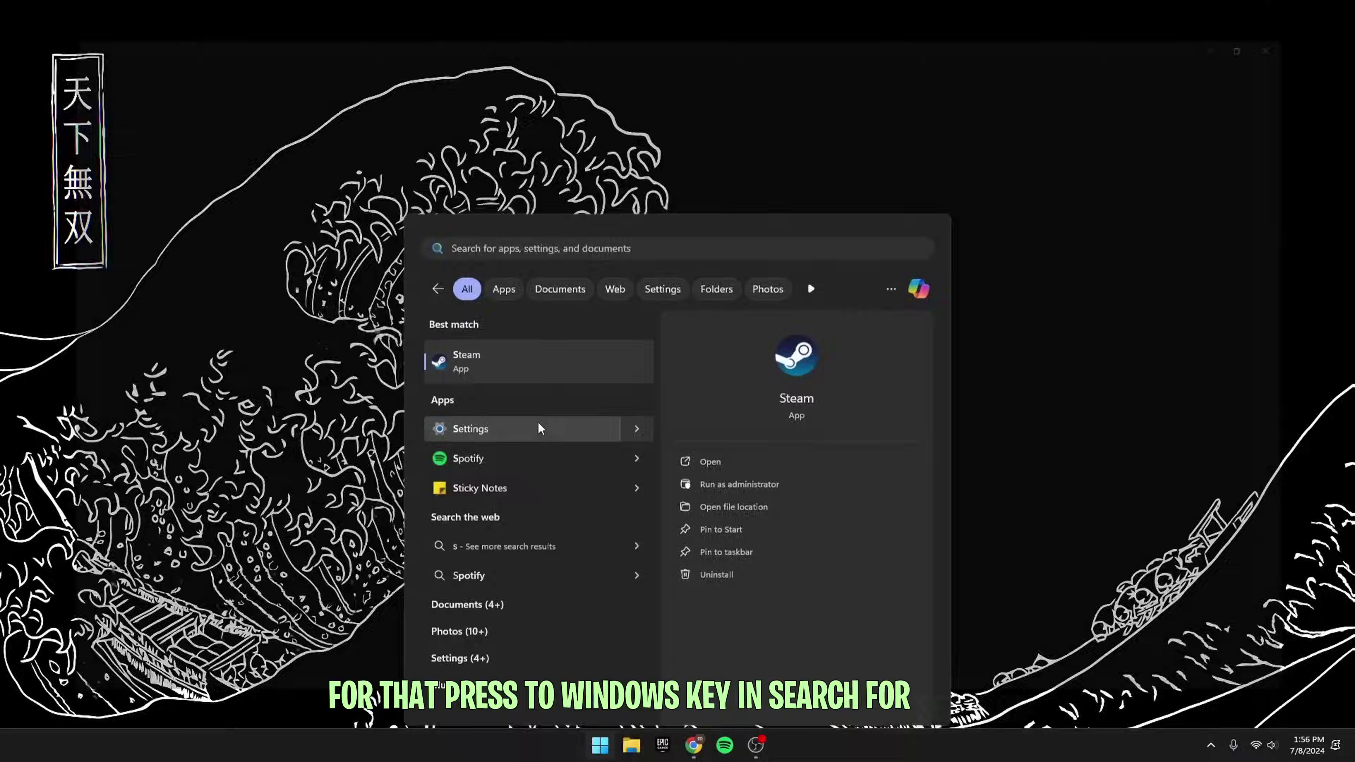
pyautogui.click(523, 416)
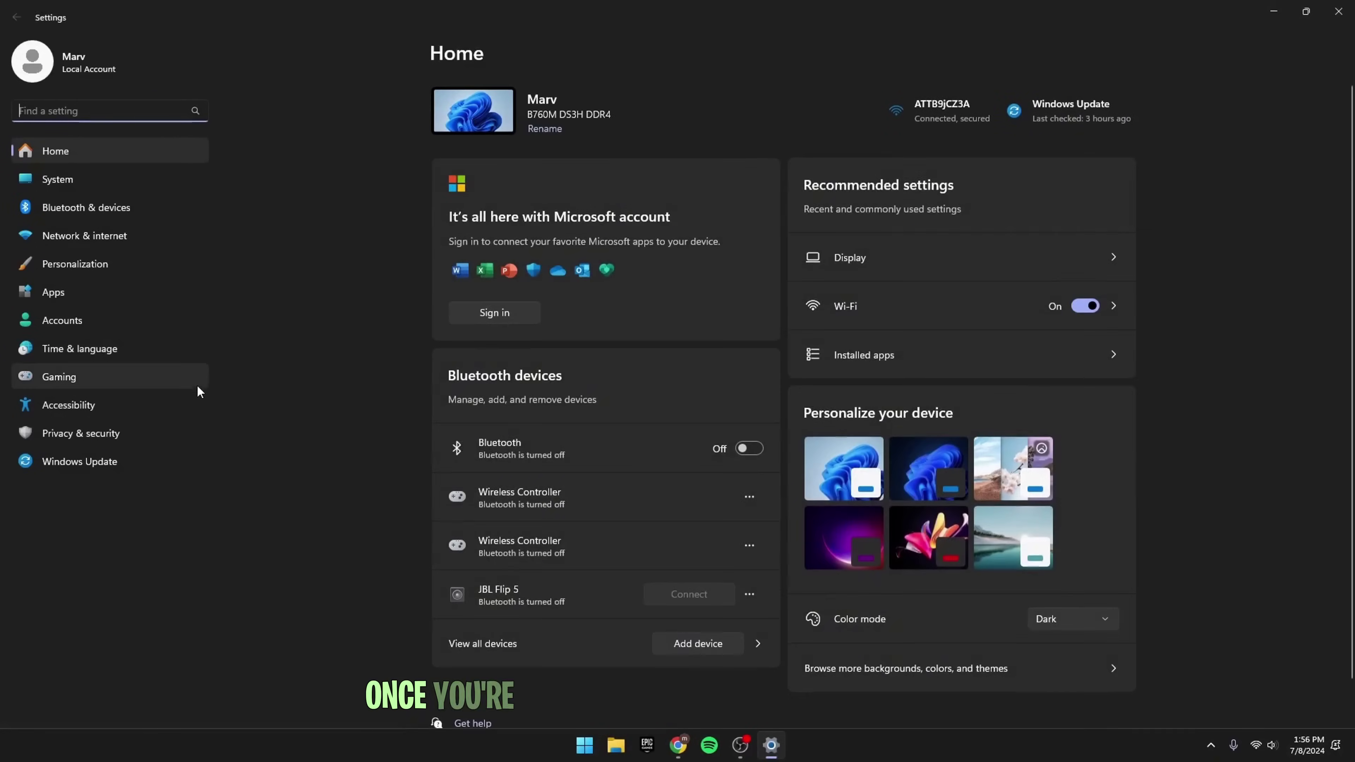
pyautogui.click(59, 378)
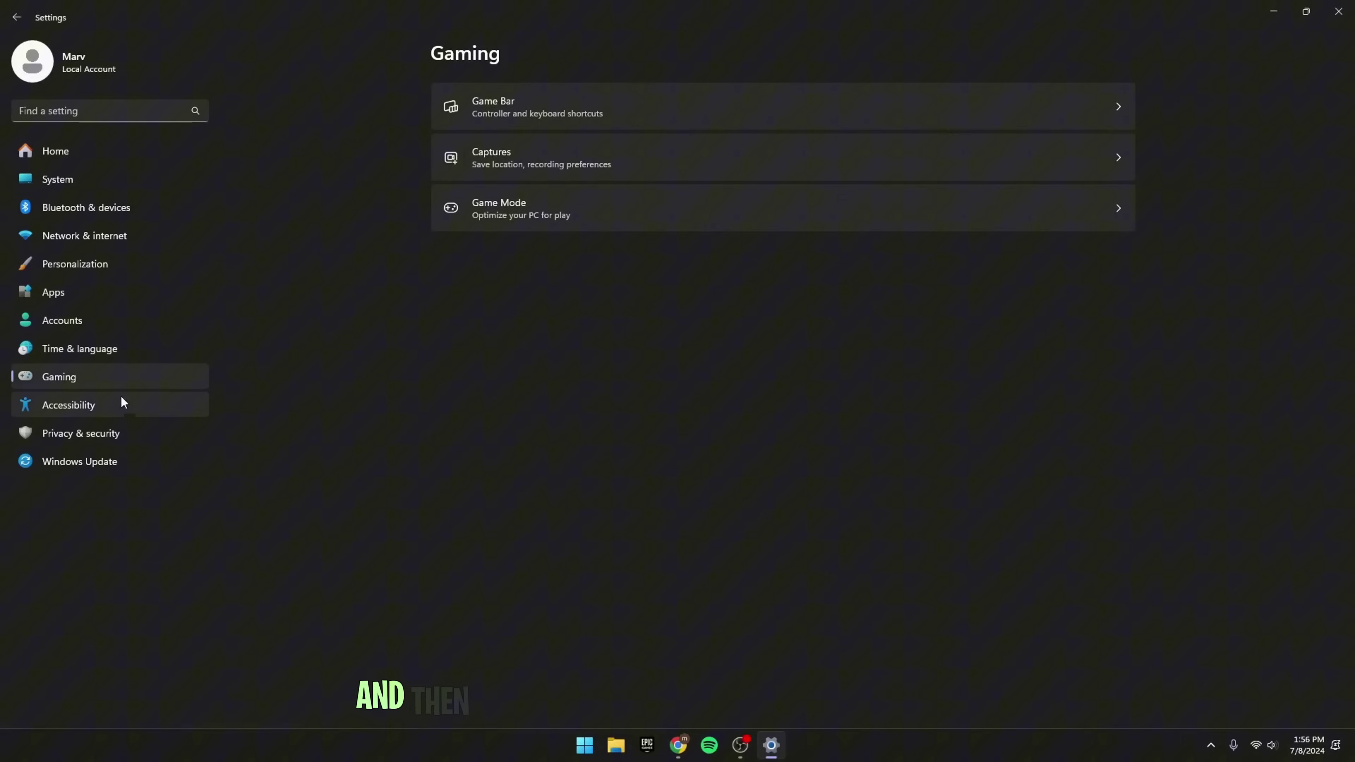
pyautogui.click(551, 117)
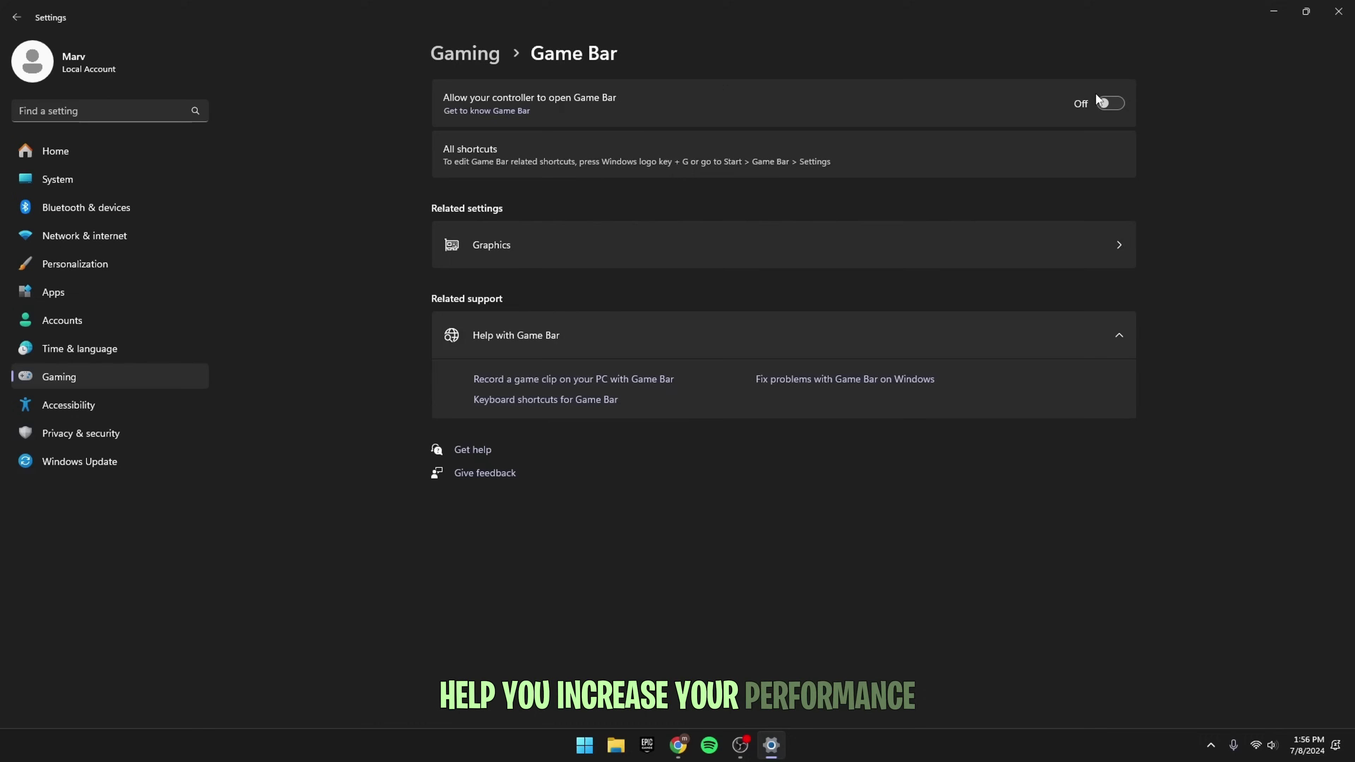
# Return to Gaming and open the Game Mode page, with Game Mode switched On.
pyautogui.hotkey('alt', 'Left')
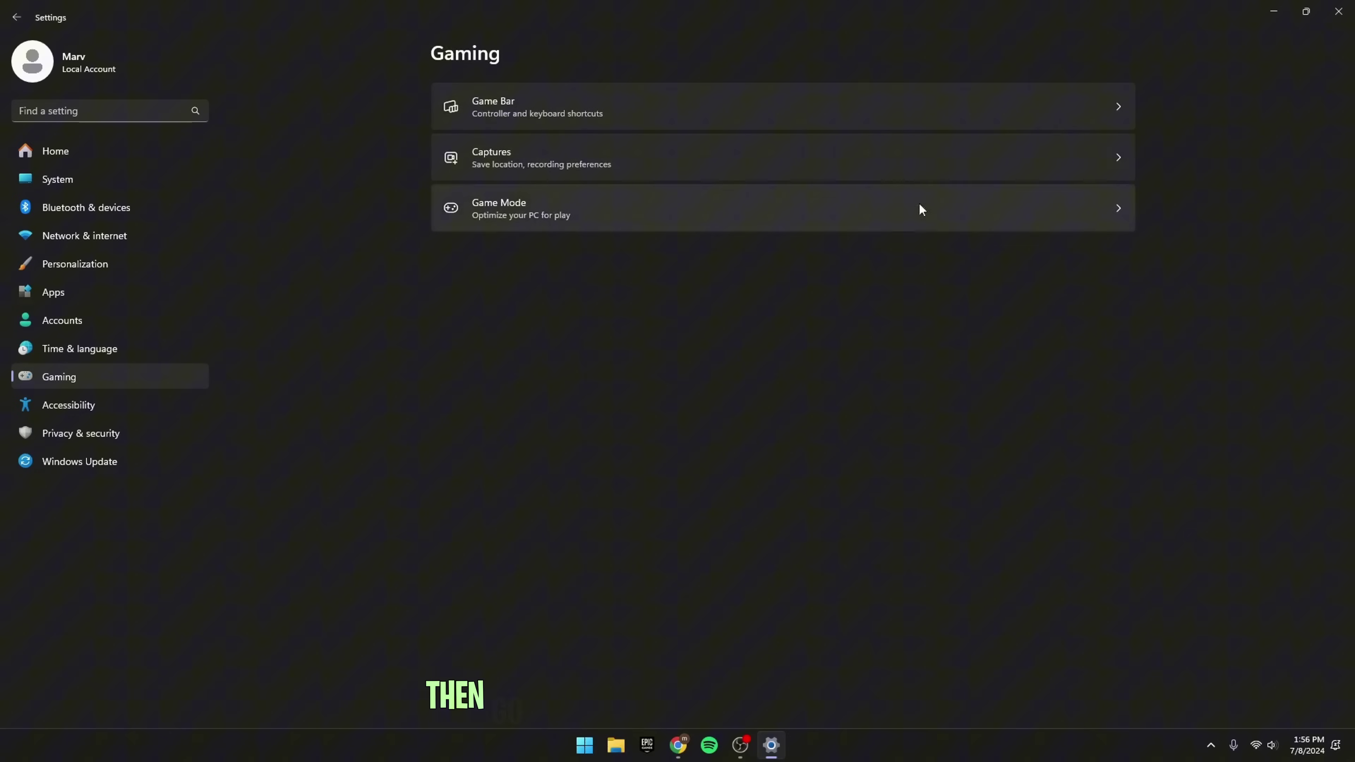
pyautogui.click(894, 222)
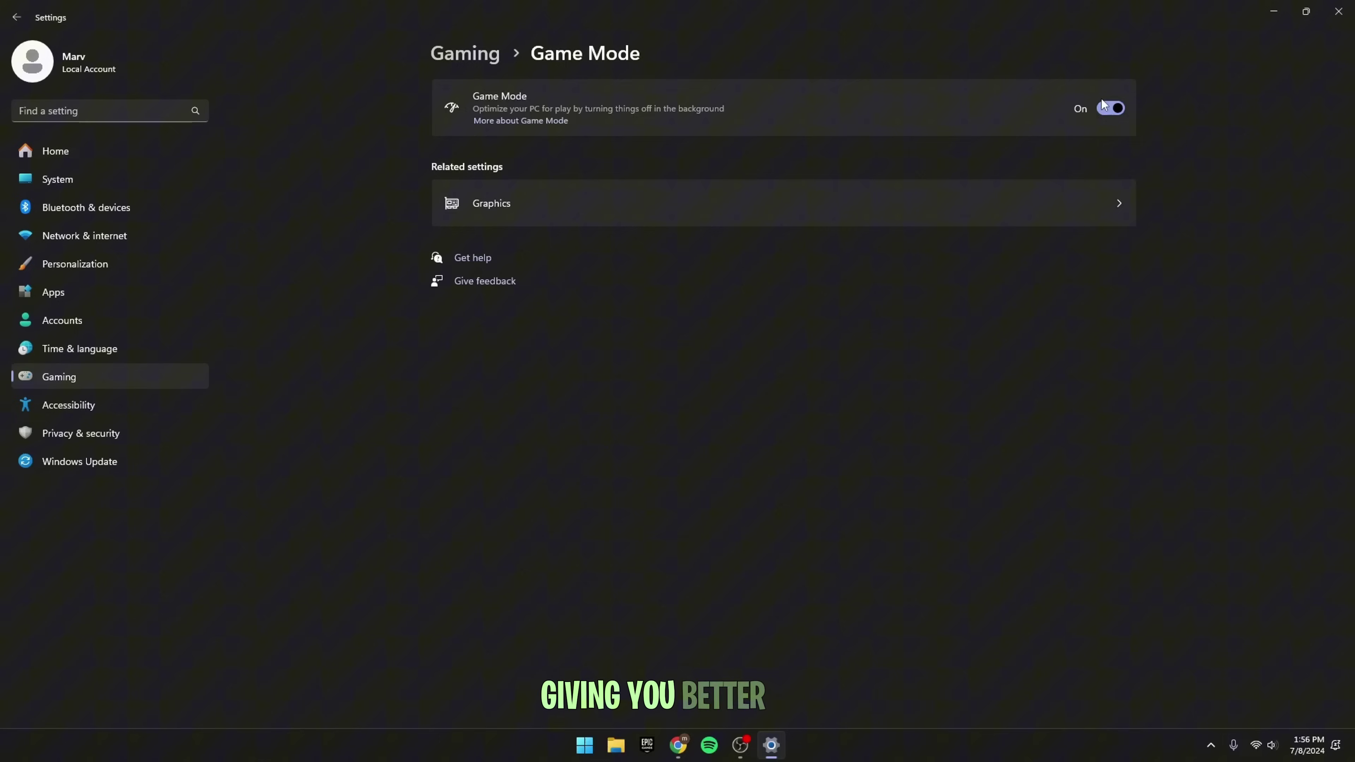
# Open Graphics › Default graphics settings to view hardware-accelerated GPU scheduling and windowed-game optimizations.
pyautogui.click(781, 206)
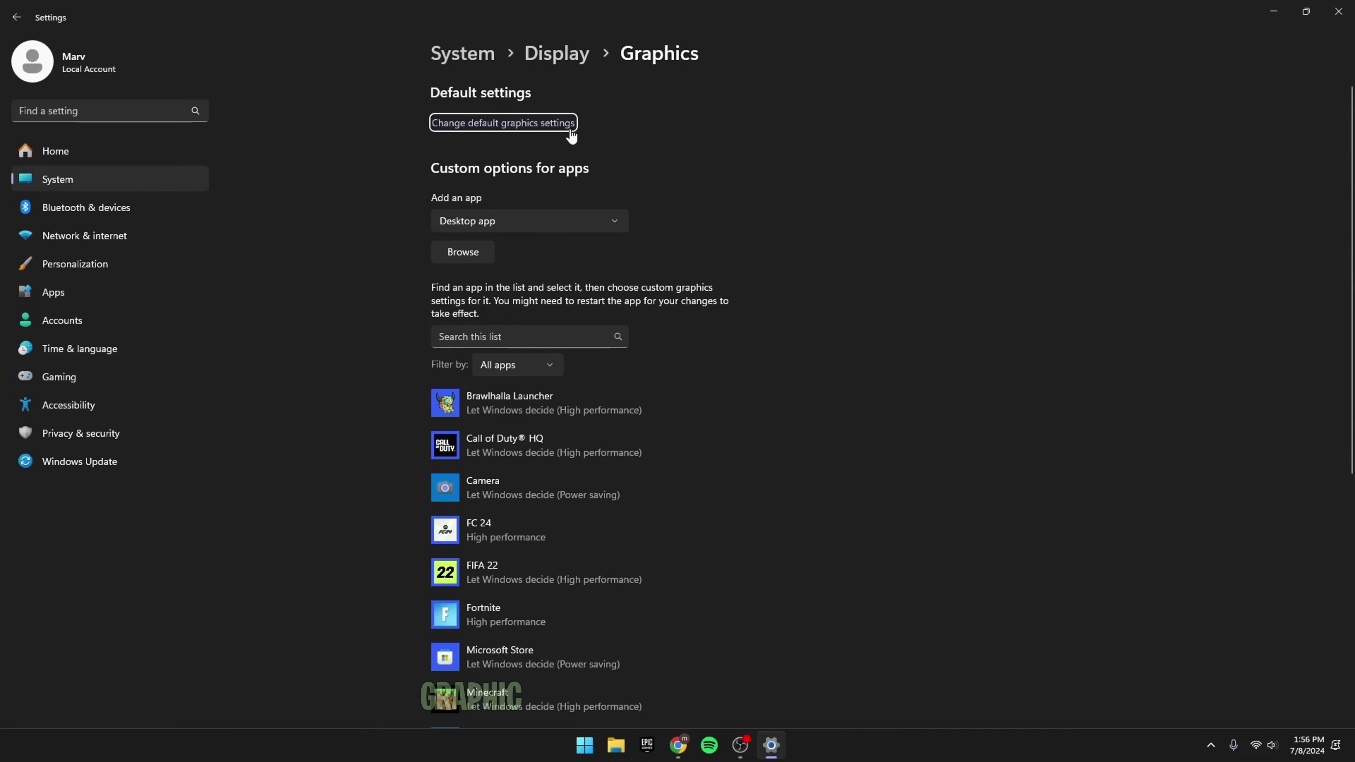
pyautogui.click(559, 123)
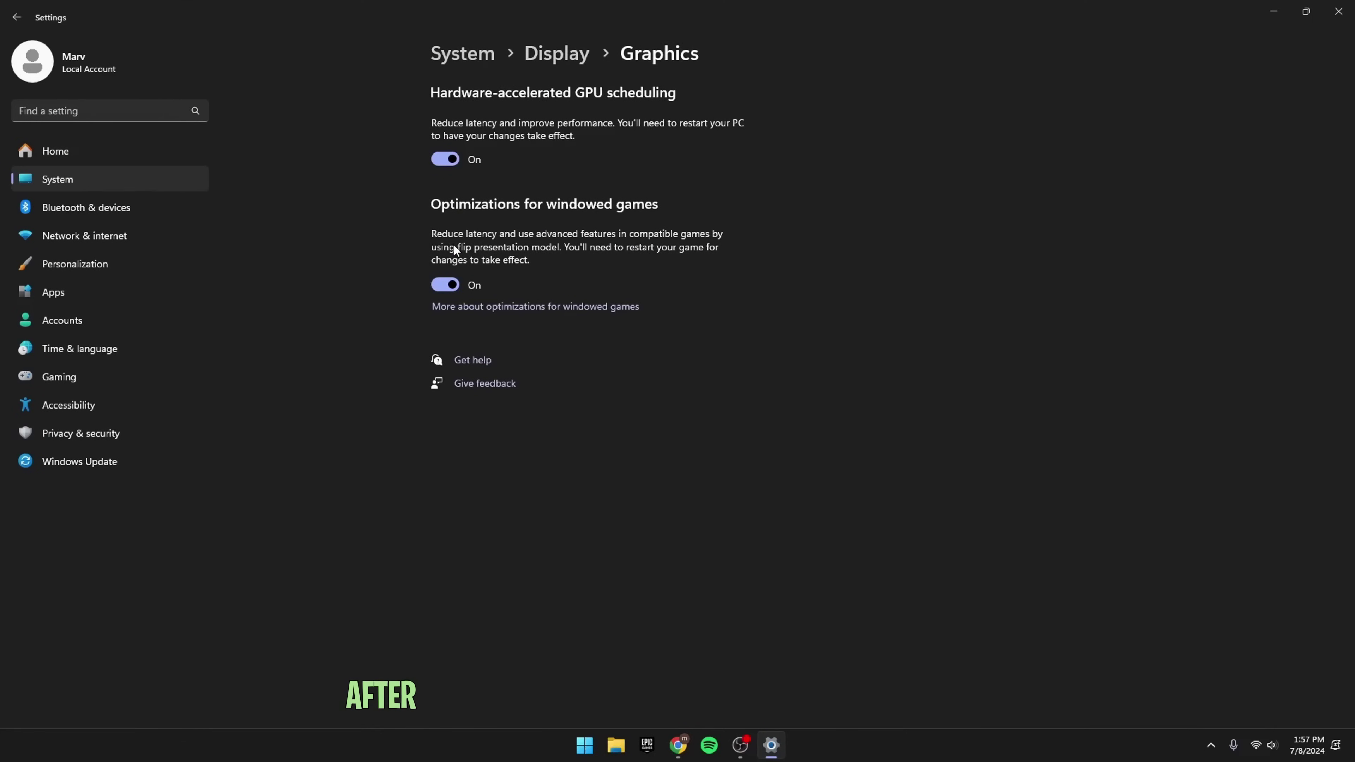
# Add FortniteClient-Win64-Shipping.exe from Binaries\Win64 to the graphics app list.
pyautogui.hotkey('alt', 'Left')
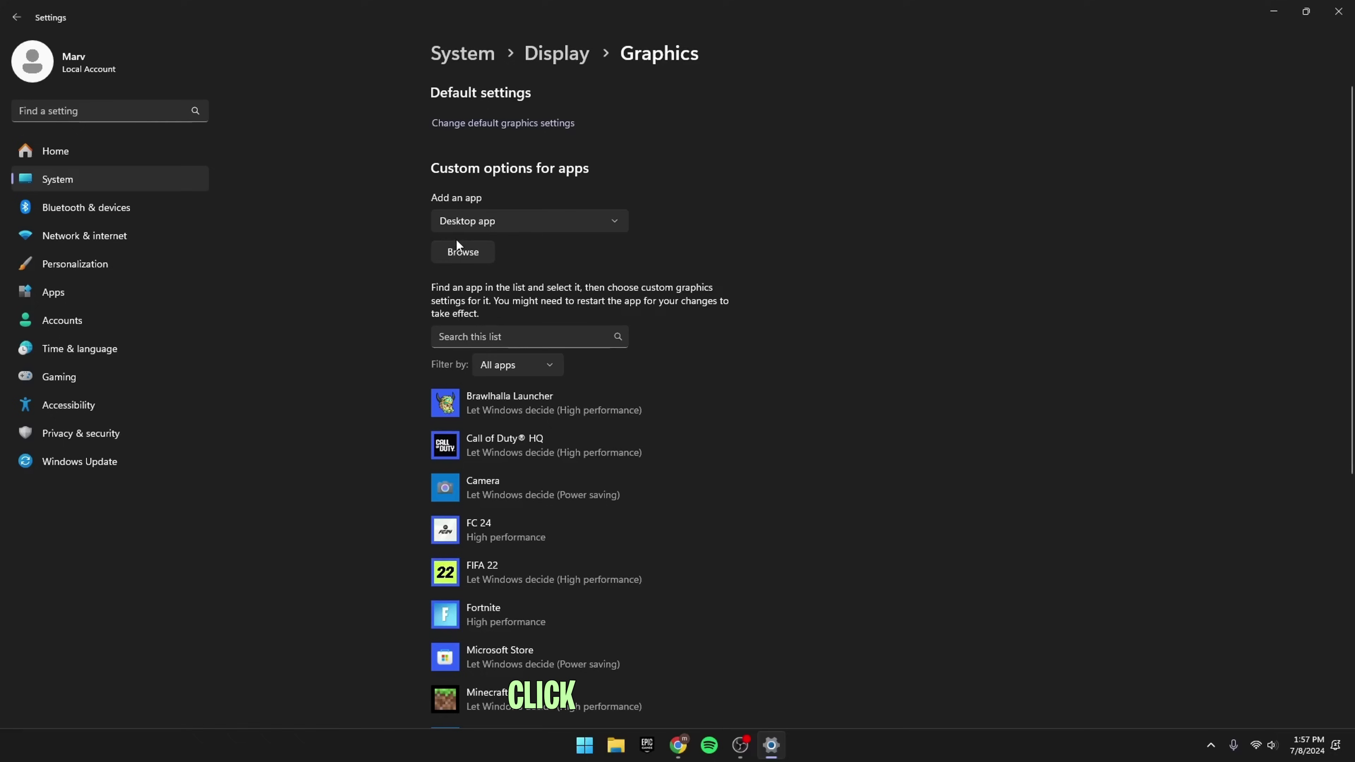
pyautogui.click(454, 253)
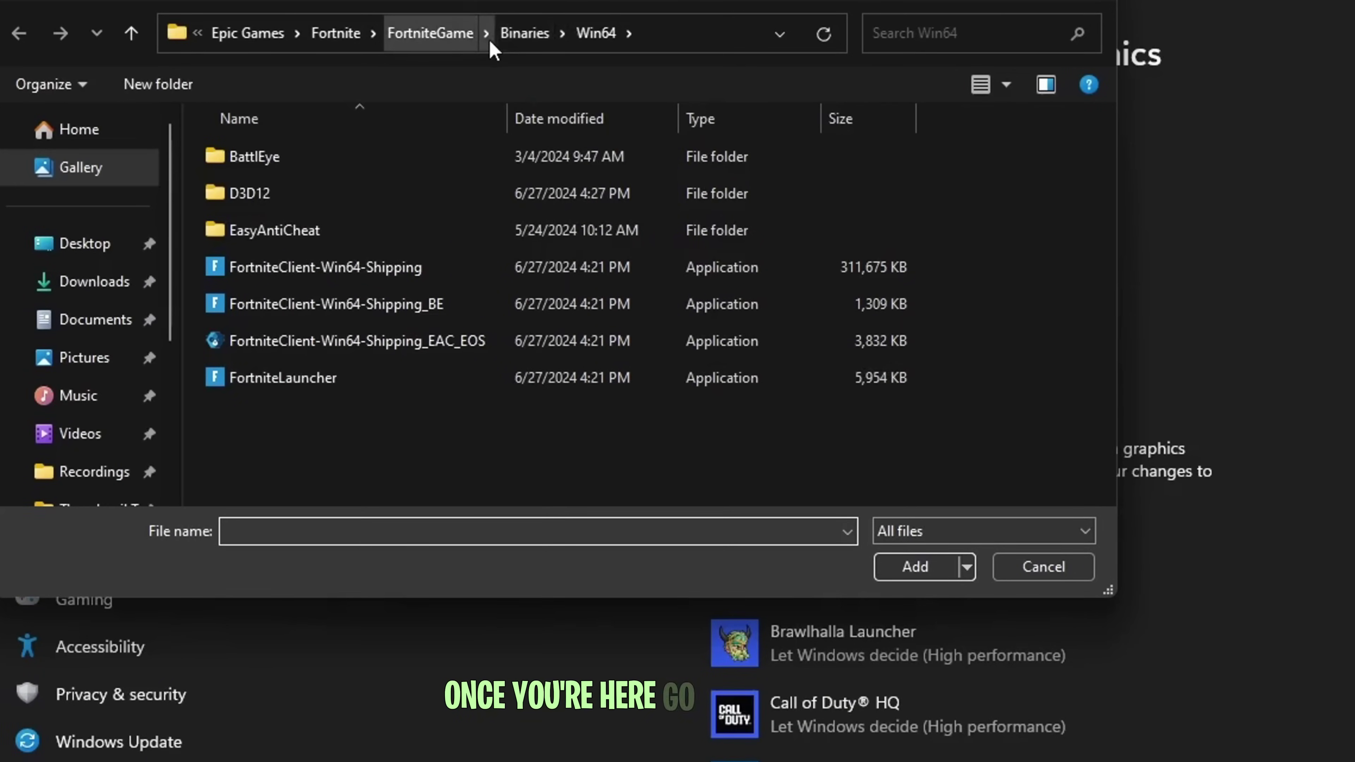
pyautogui.click(512, 48)
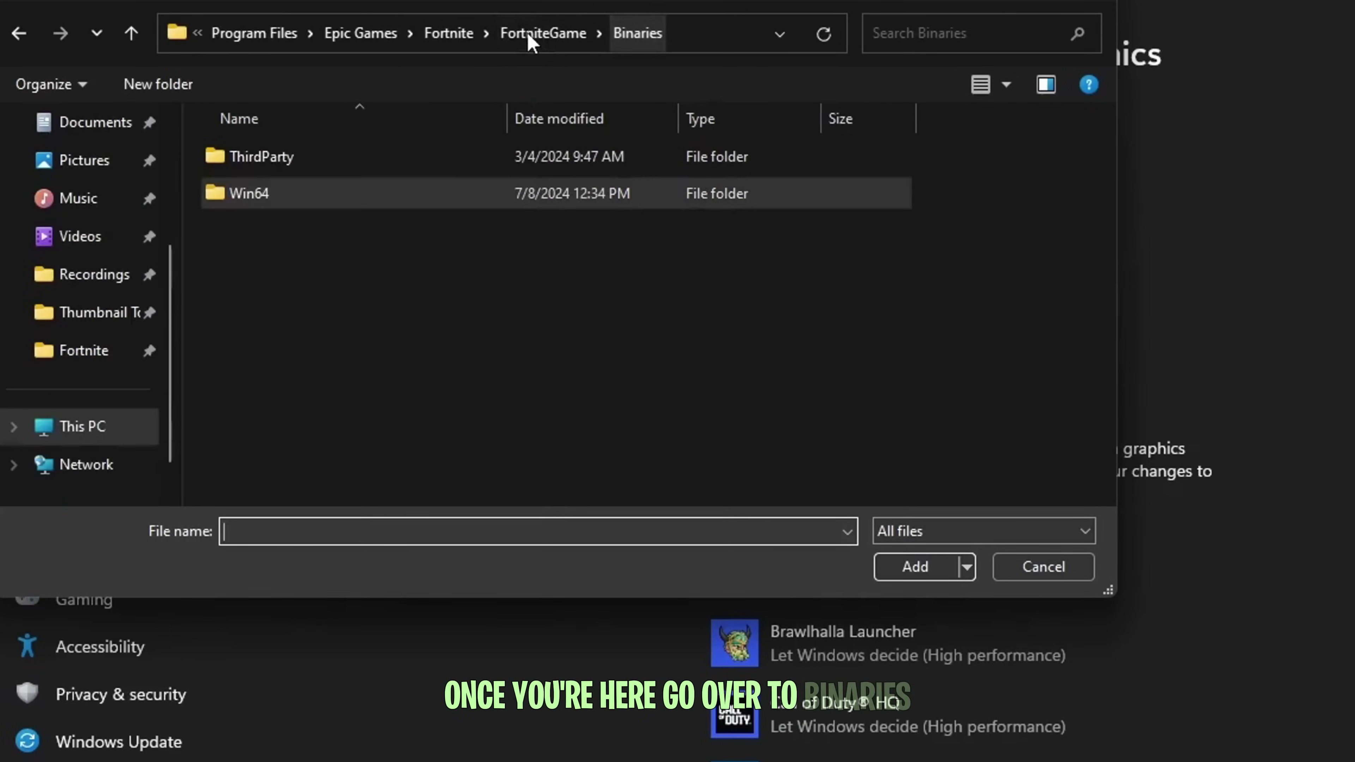
pyautogui.doubleClick(409, 198)
pyautogui.click(382, 269)
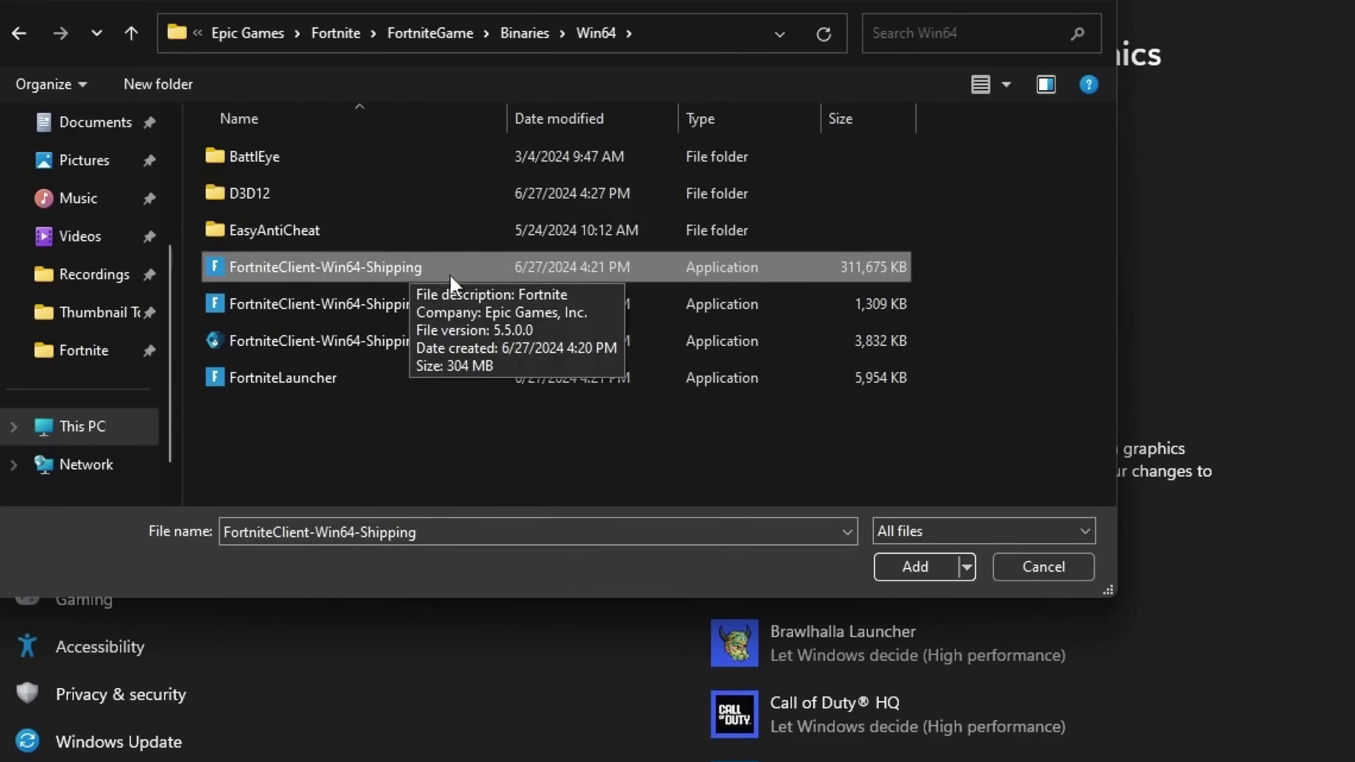
pyautogui.click(909, 570)
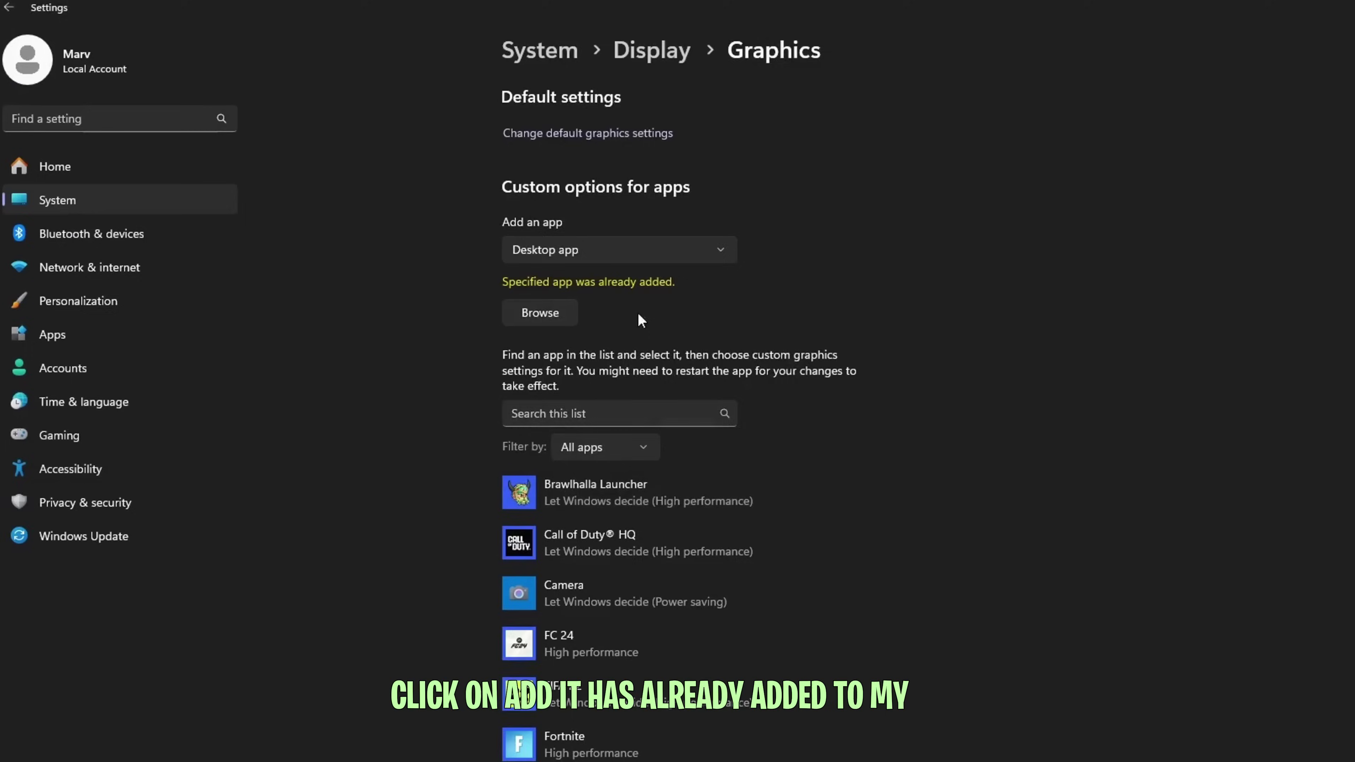
# Set Fortnite's graphics preference to High performance and save it.
pyautogui.scroll(-3, 559, 503)
pyautogui.click(582, 446)
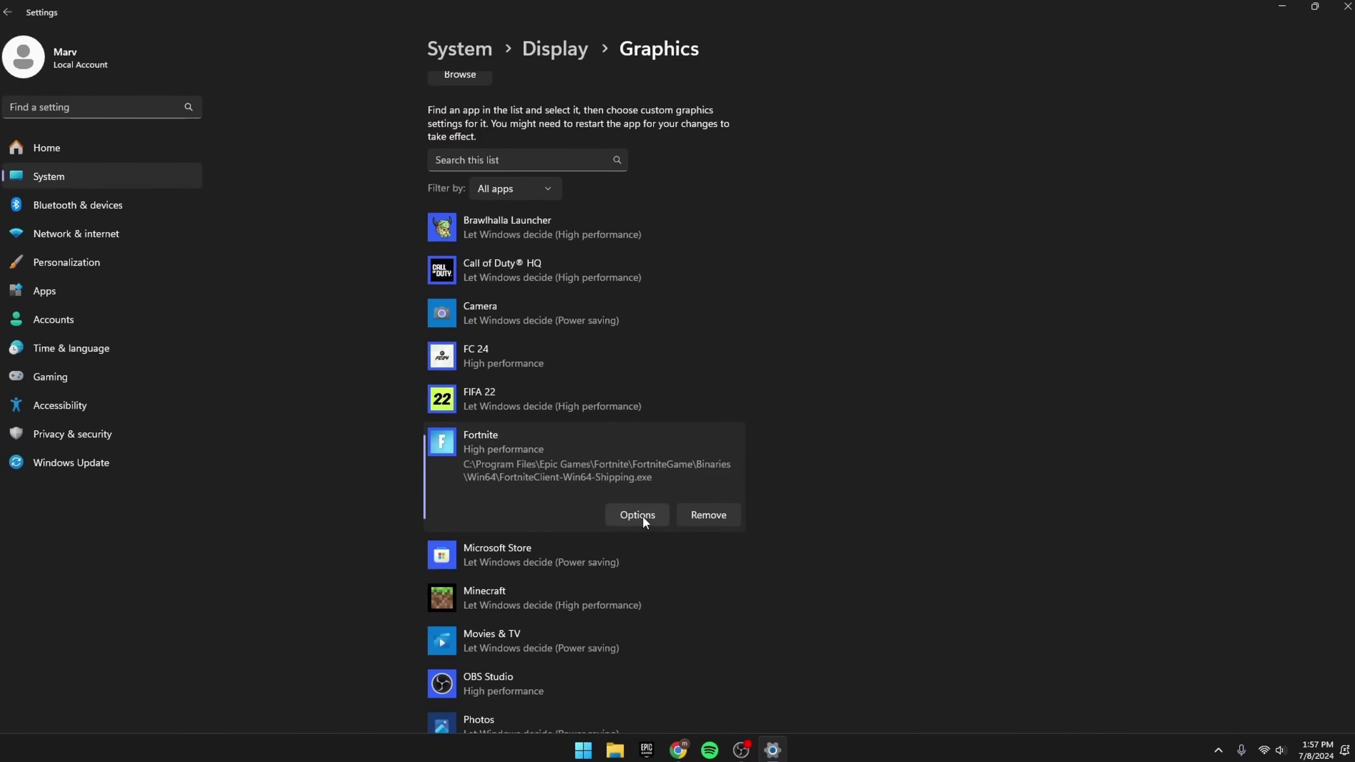
pyautogui.click(638, 514)
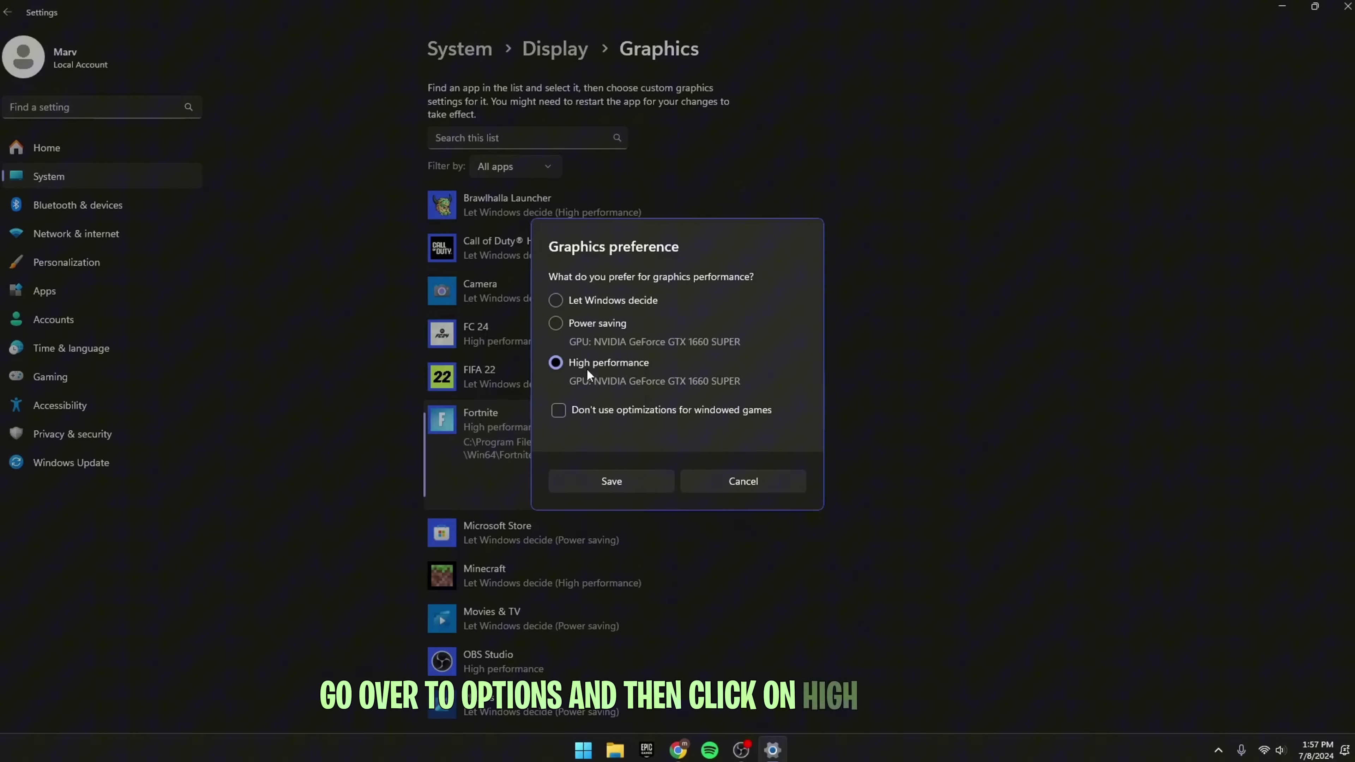
pyautogui.click(590, 478)
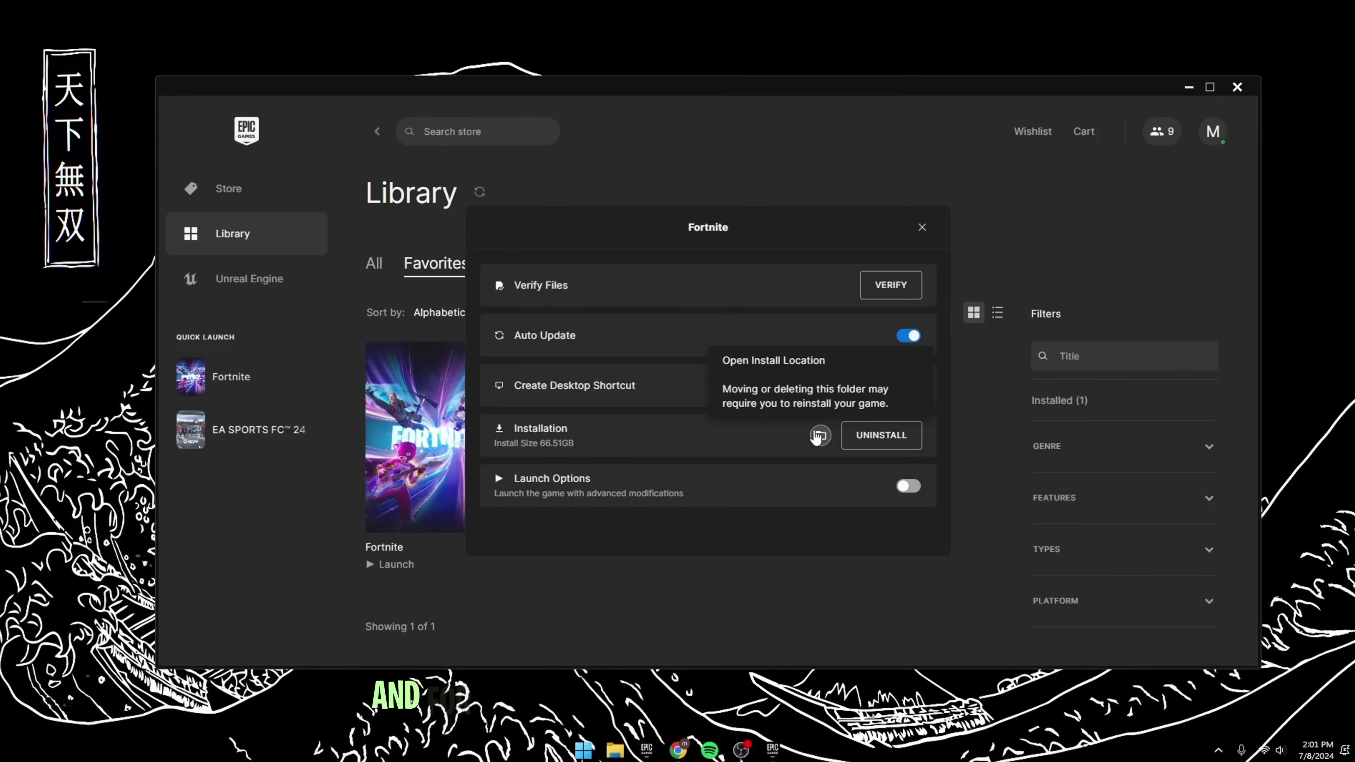
# Open Fortnite's install folder, go to FortniteGame › Binaries › Win64, and select FortniteClient-Win64-Shipping.
pyautogui.click(820, 435)
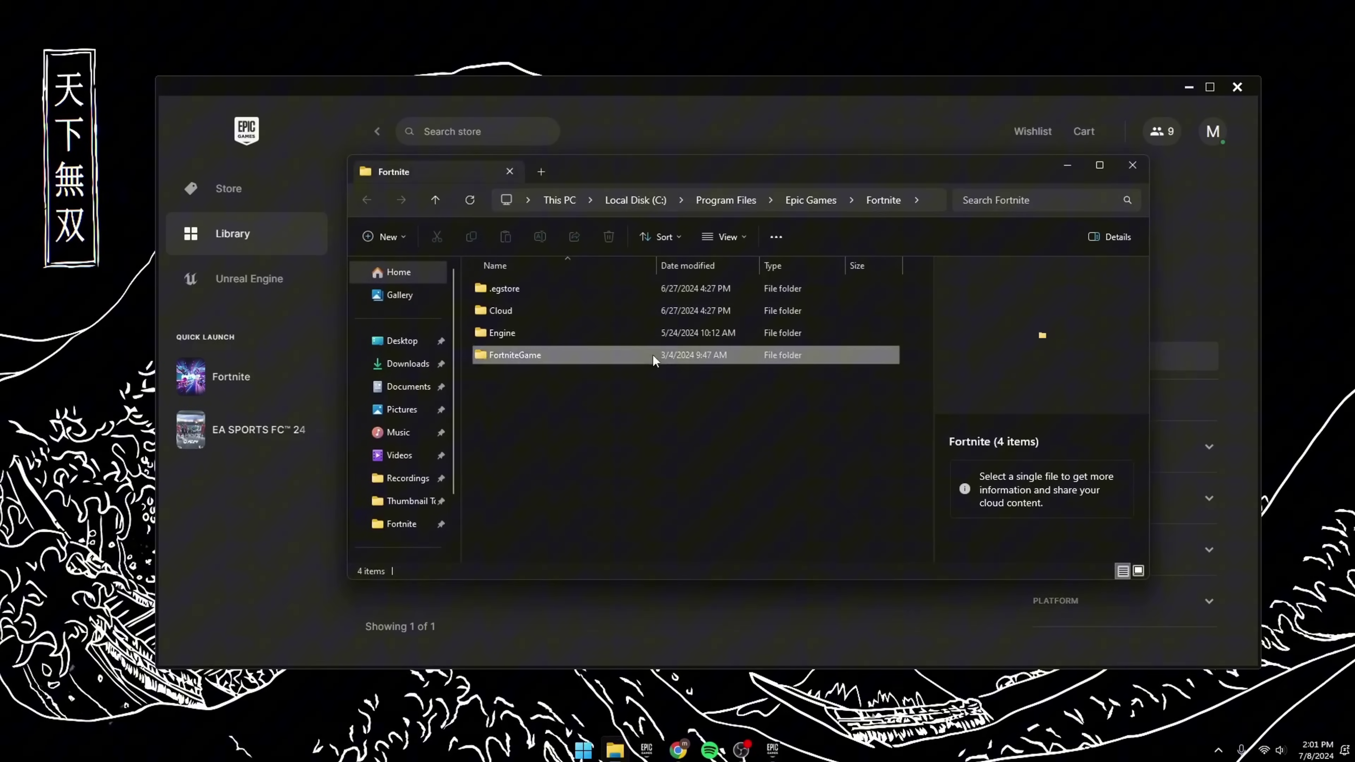
pyautogui.doubleClick(652, 354)
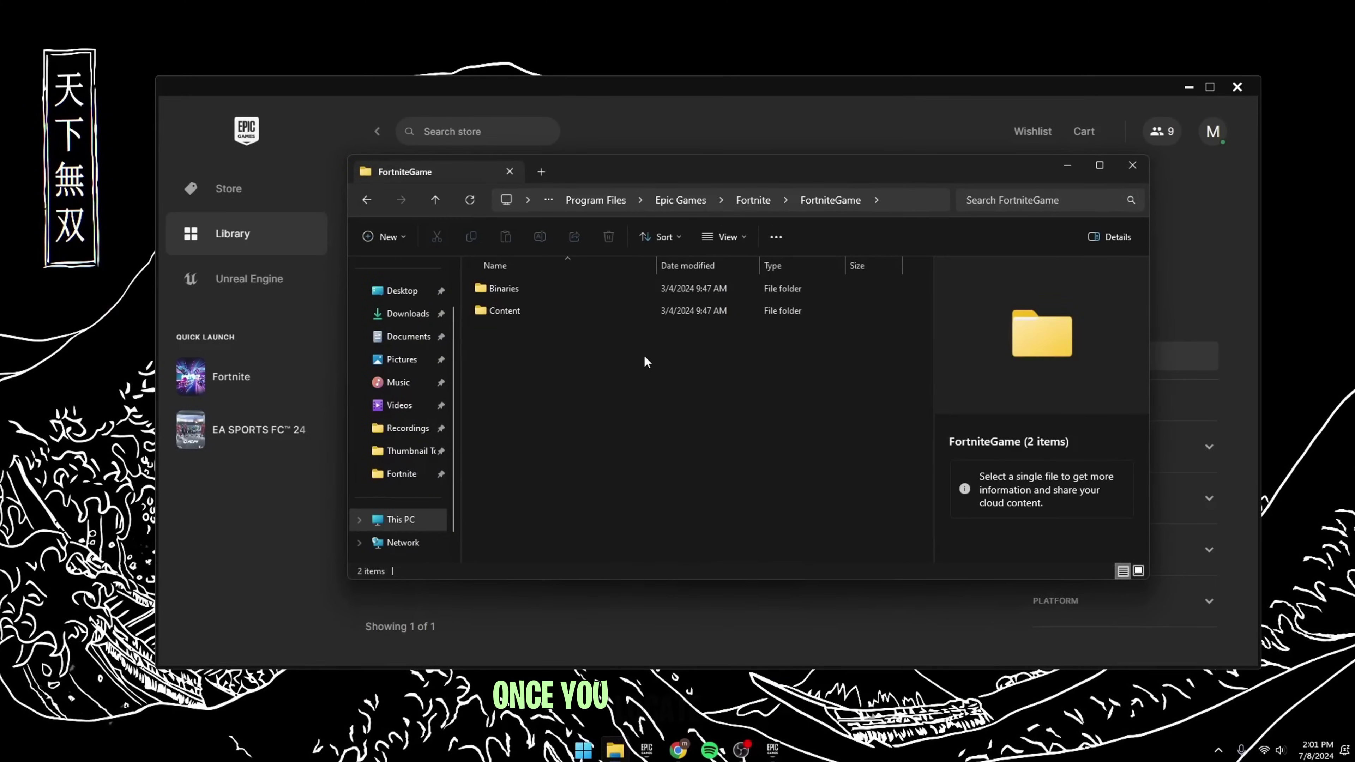
pyautogui.doubleClick(566, 293)
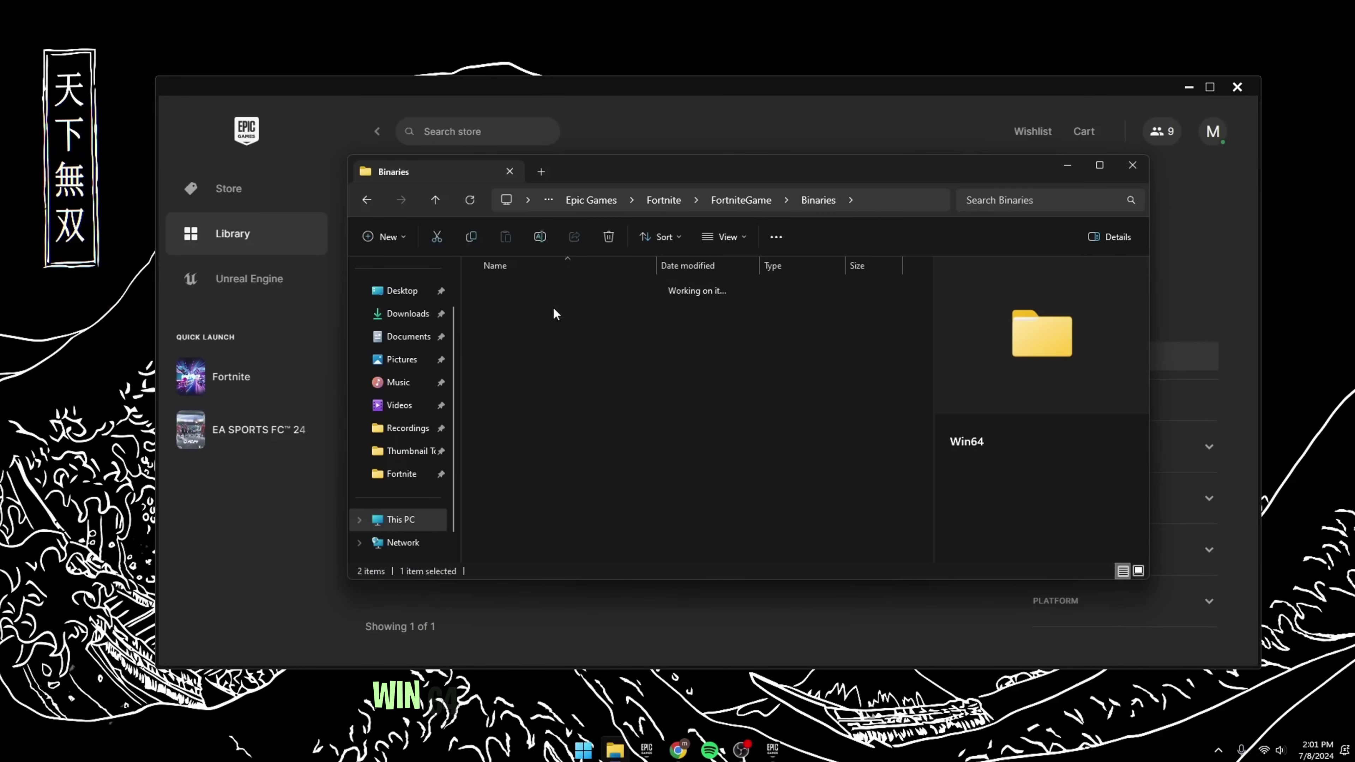
pyautogui.scroll(-10, 533, 397)
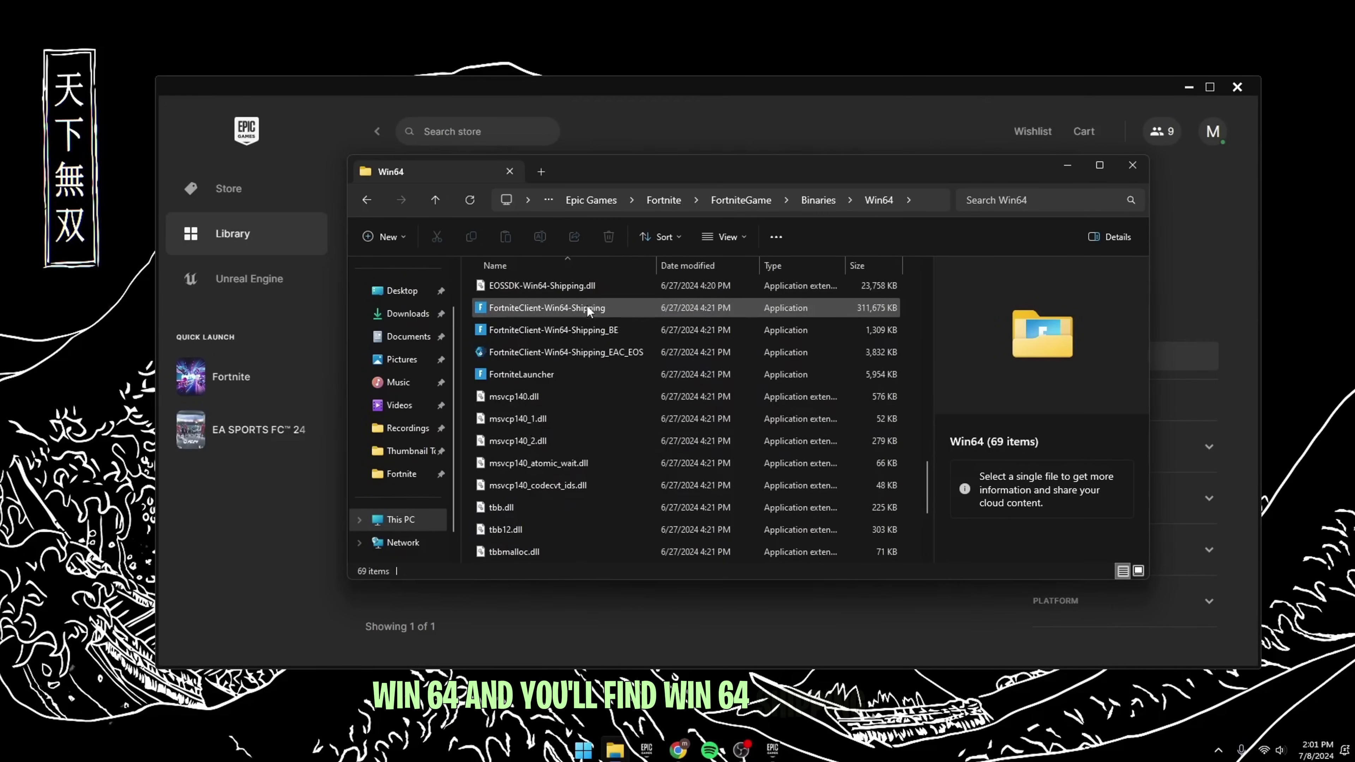
pyautogui.click(587, 308)
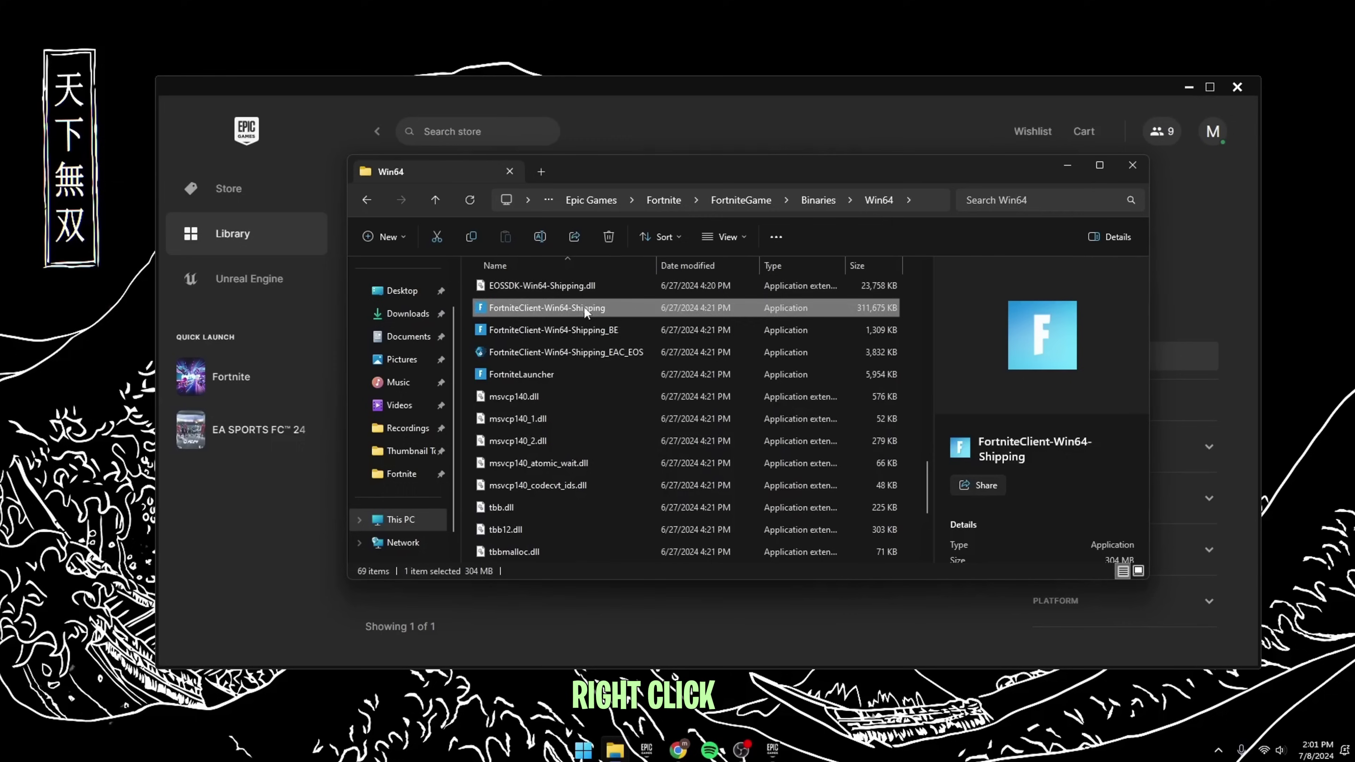
# Disable fullscreen optimizations and set high-DPI scaling override to Application for FortniteClient-Win64-Shipping.
pyautogui.rightClick(583, 307)
pyautogui.click(610, 518)
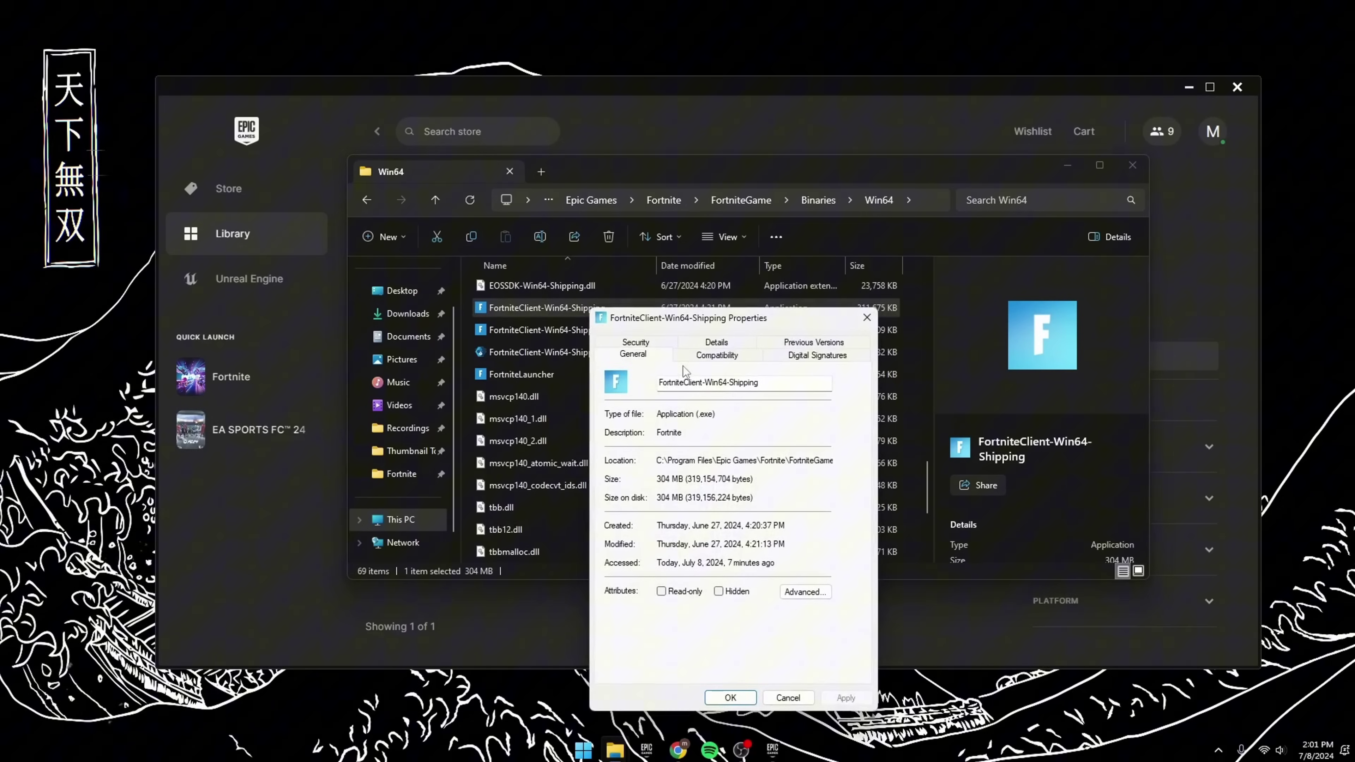
pyautogui.click(695, 360)
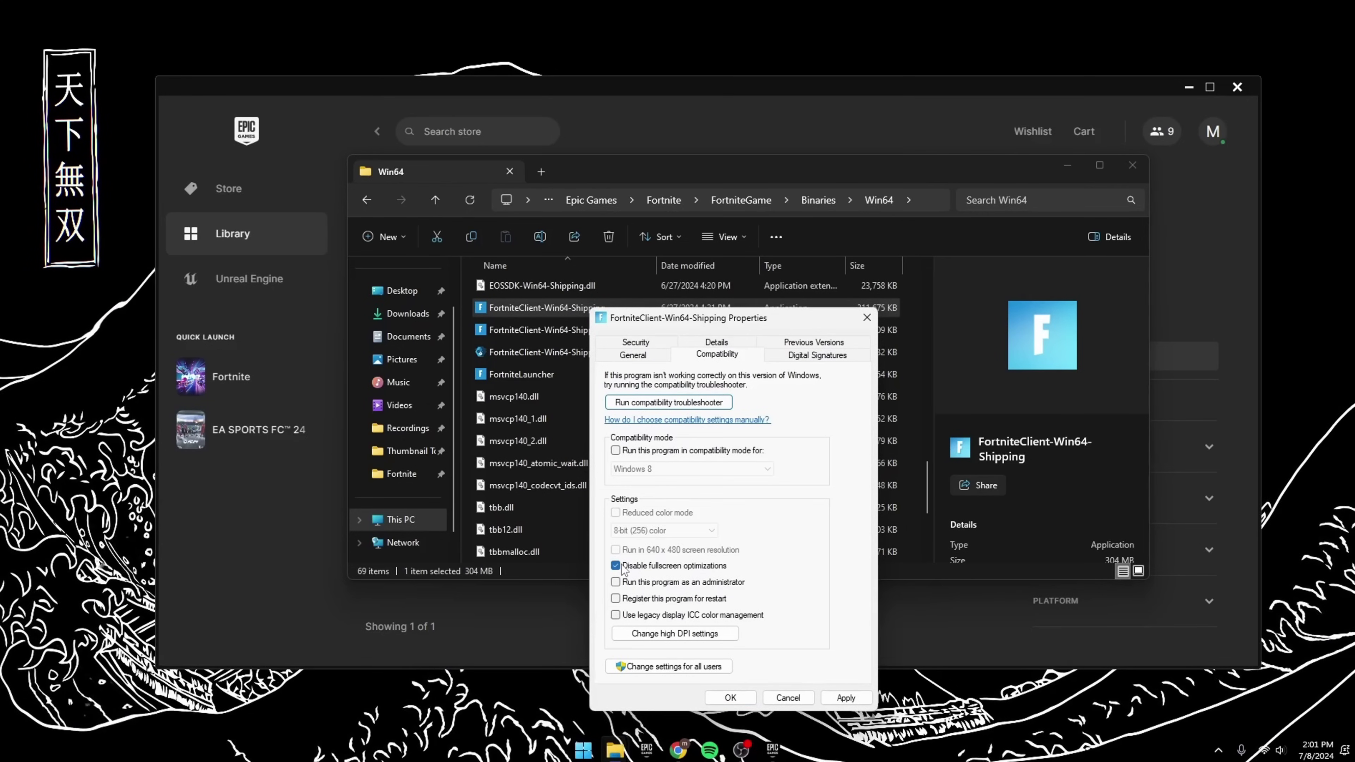
pyautogui.click(639, 635)
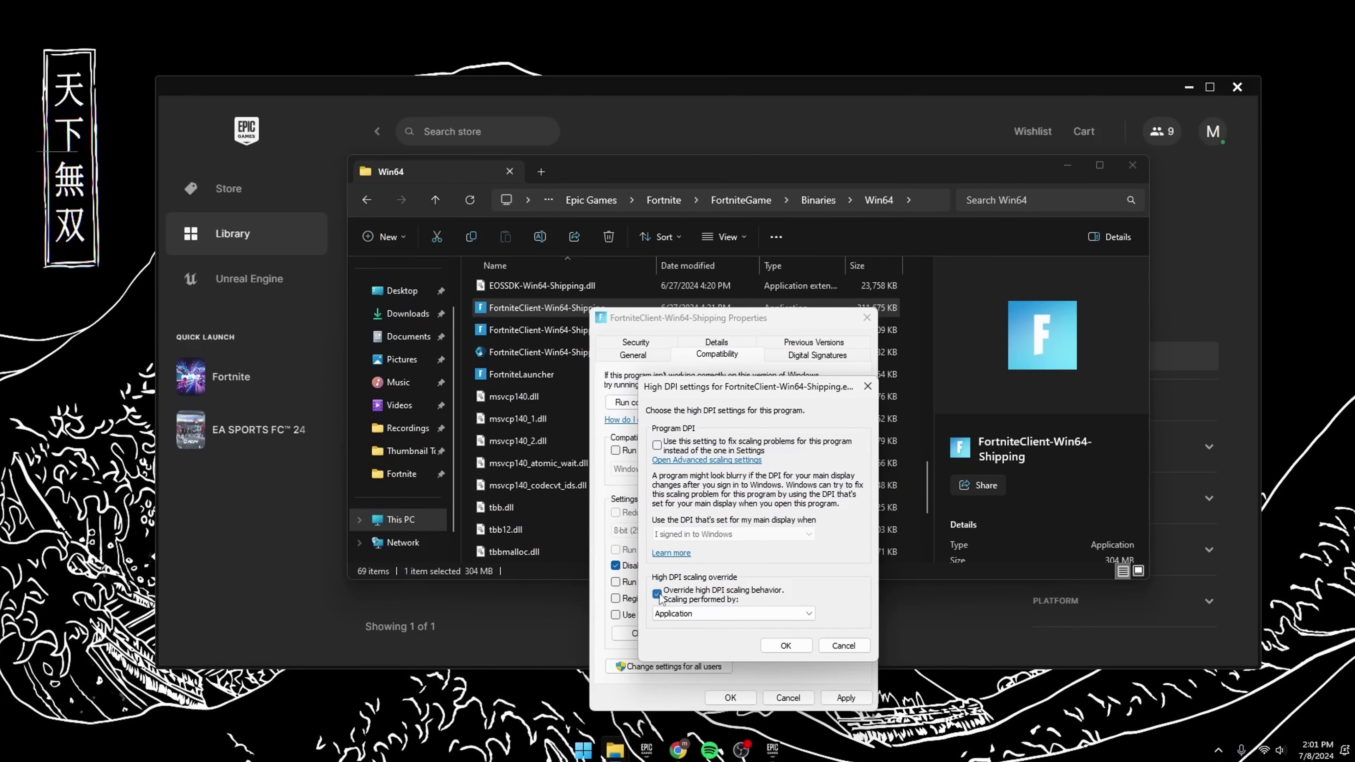
pyautogui.click(786, 646)
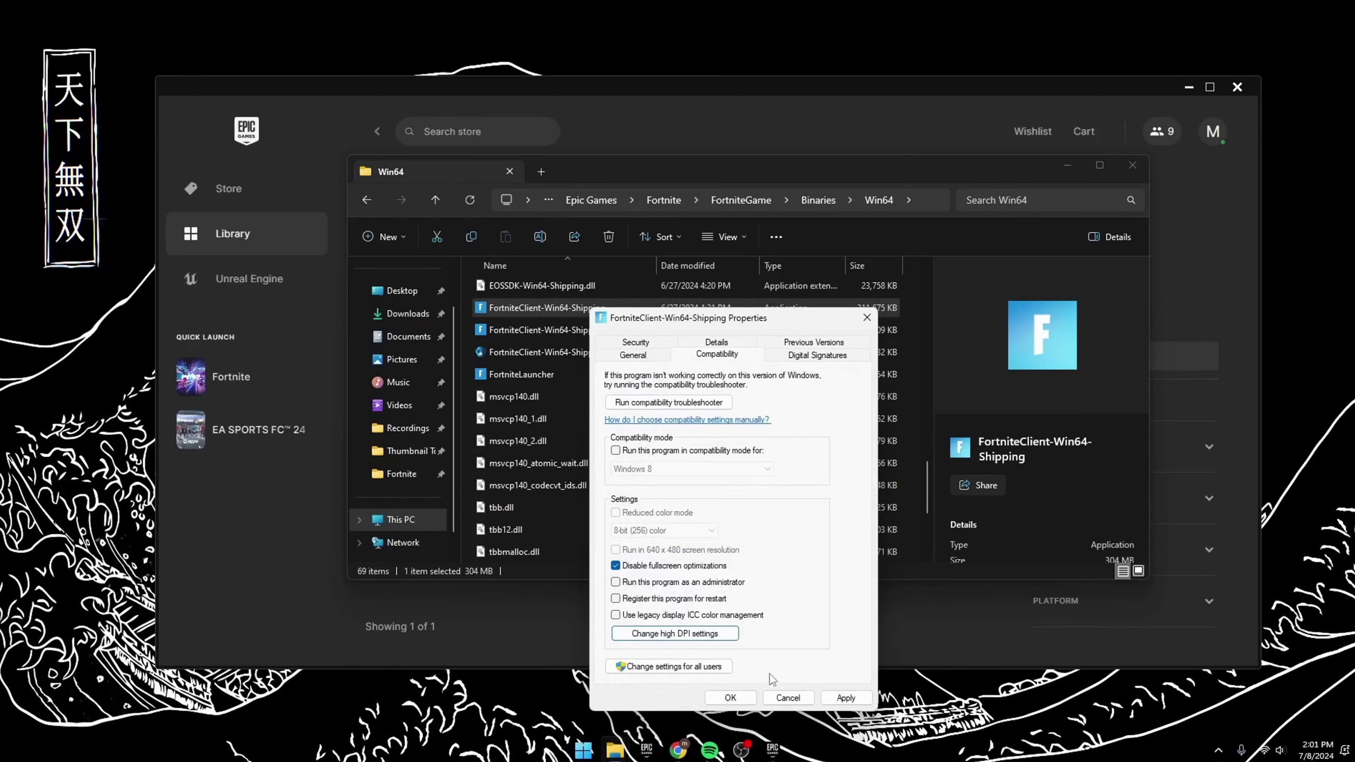
pyautogui.click(731, 697)
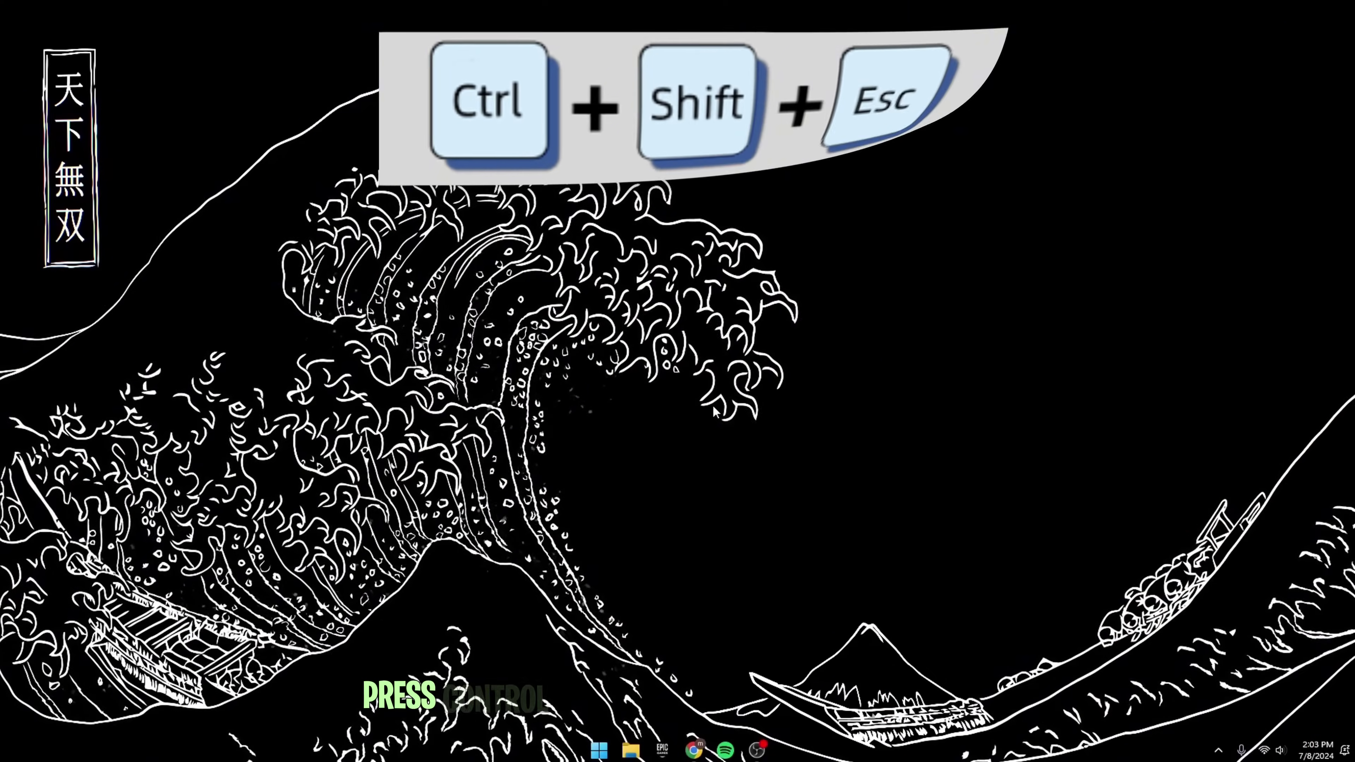
# Open Task Manager's Startup apps and set the steam entry to Disabled.
pyautogui.hotkey('ctrl', 'shift', 'Escape')
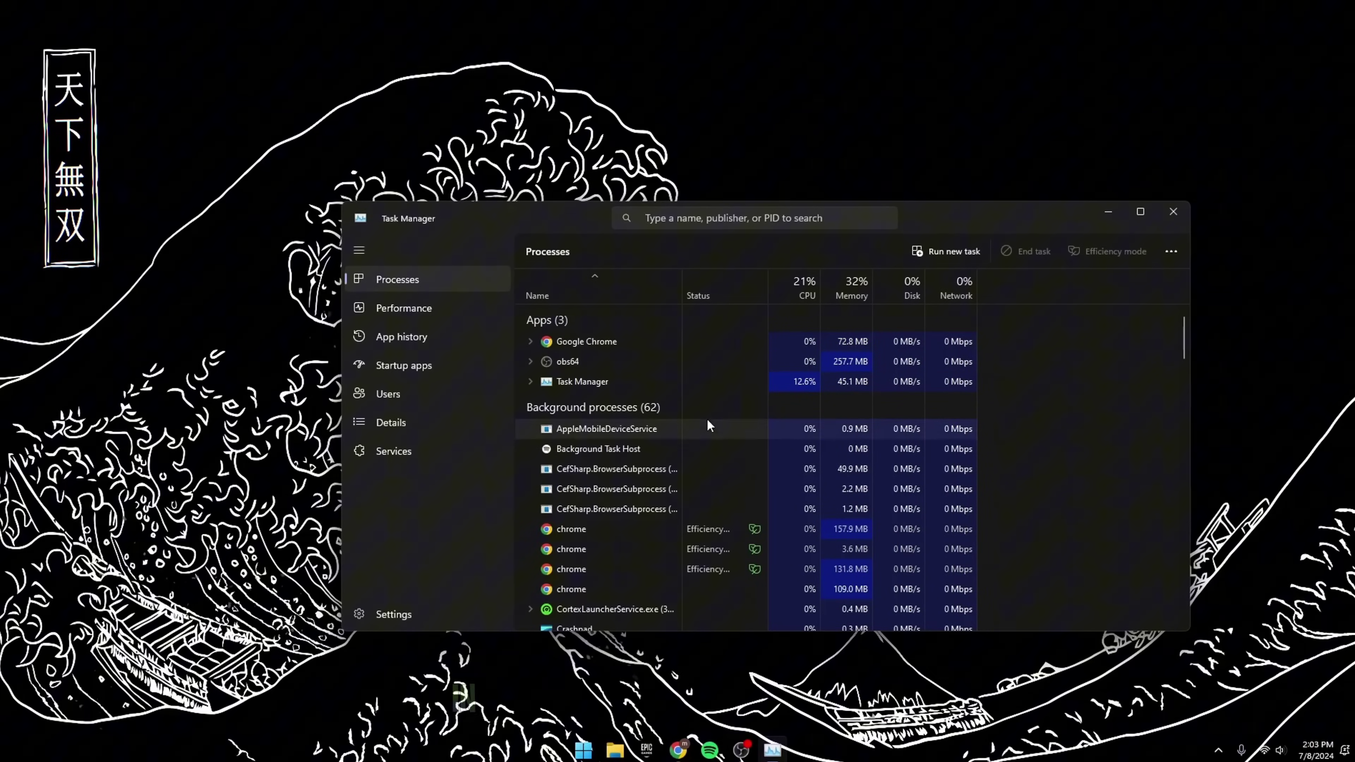
pyautogui.click(403, 366)
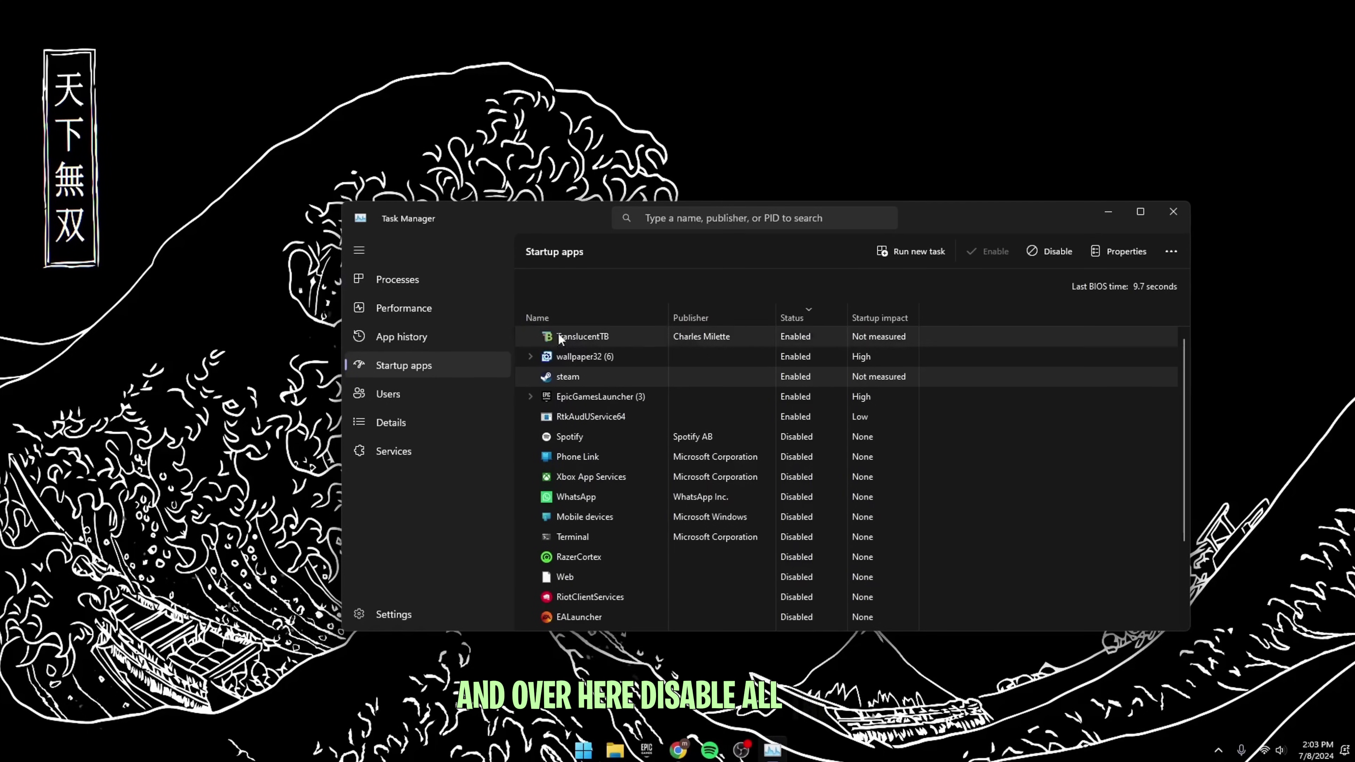
pyautogui.rightClick(598, 377)
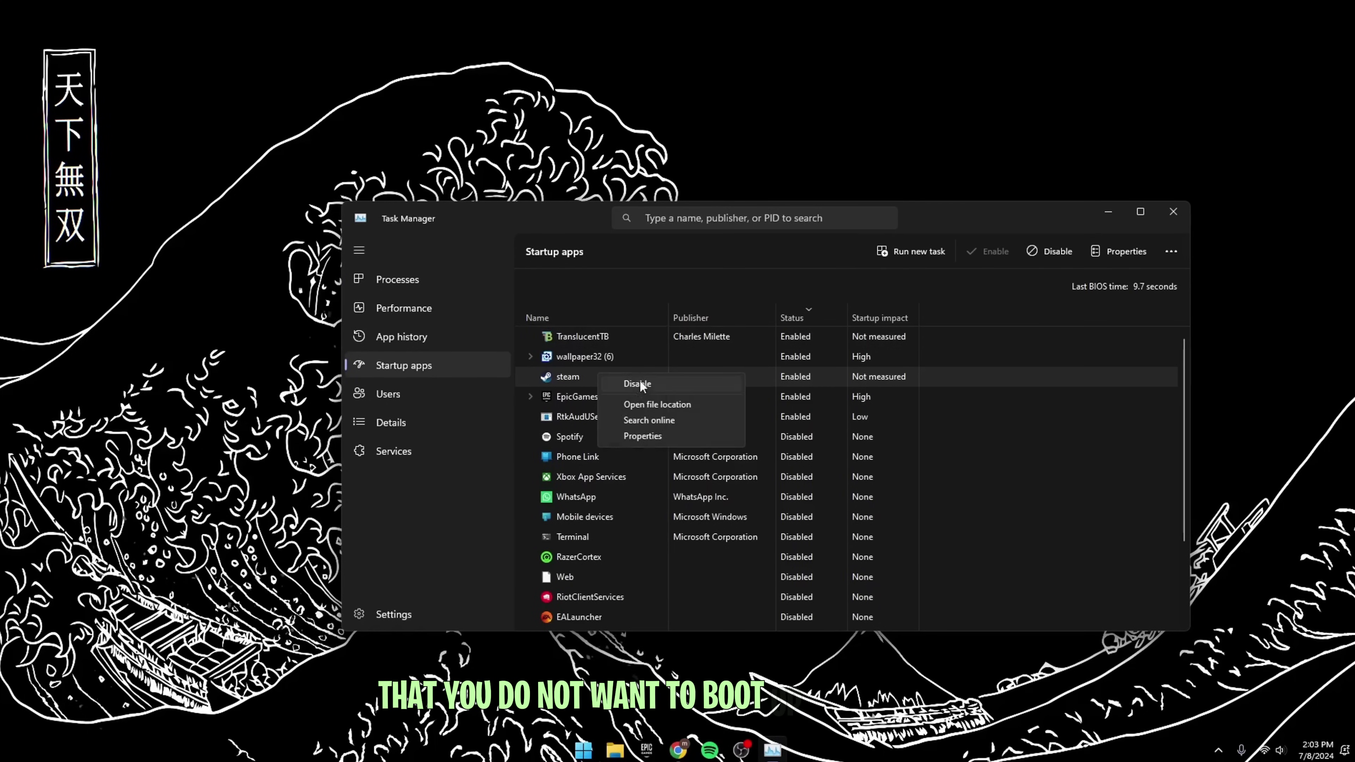
pyautogui.click(639, 381)
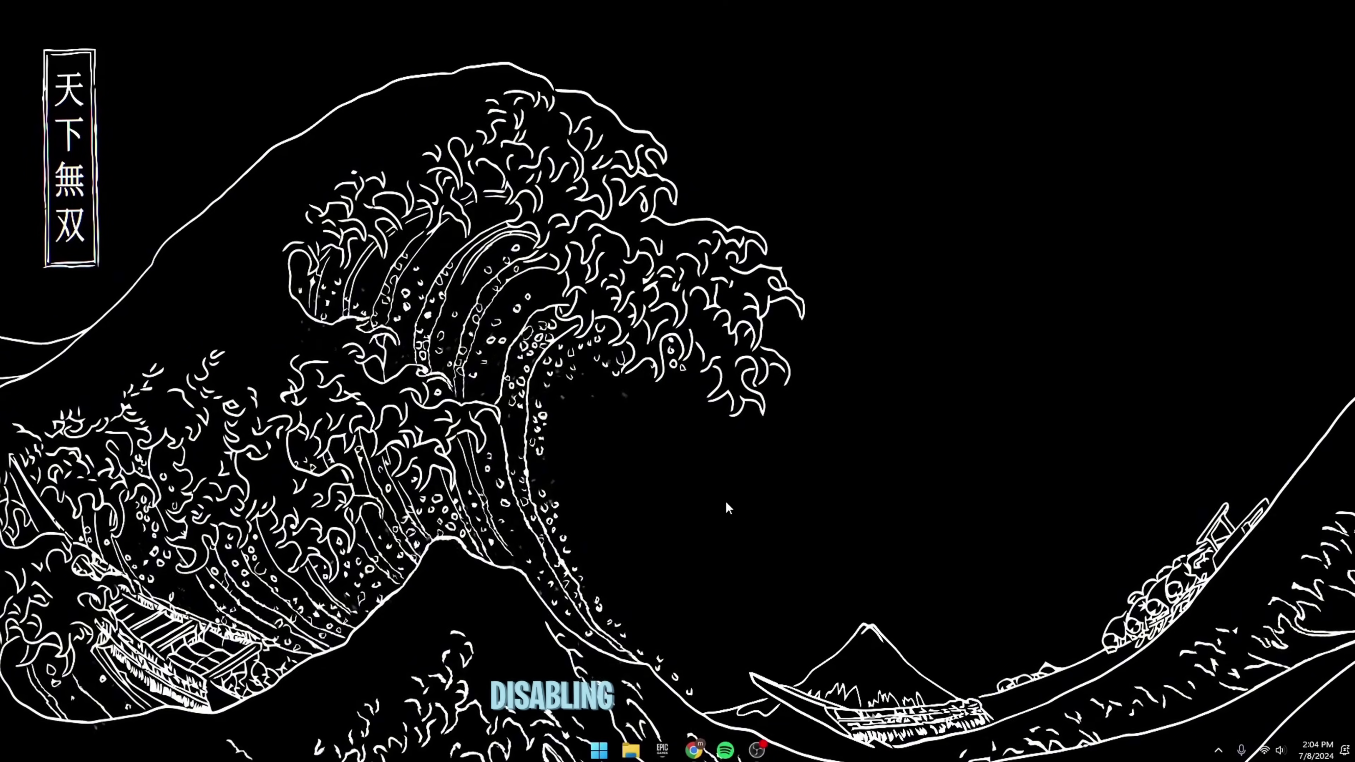
# Launch msconfig, tick Hide all Microsoft services on the Services tab, and review the remaining services.
pyautogui.press('super')
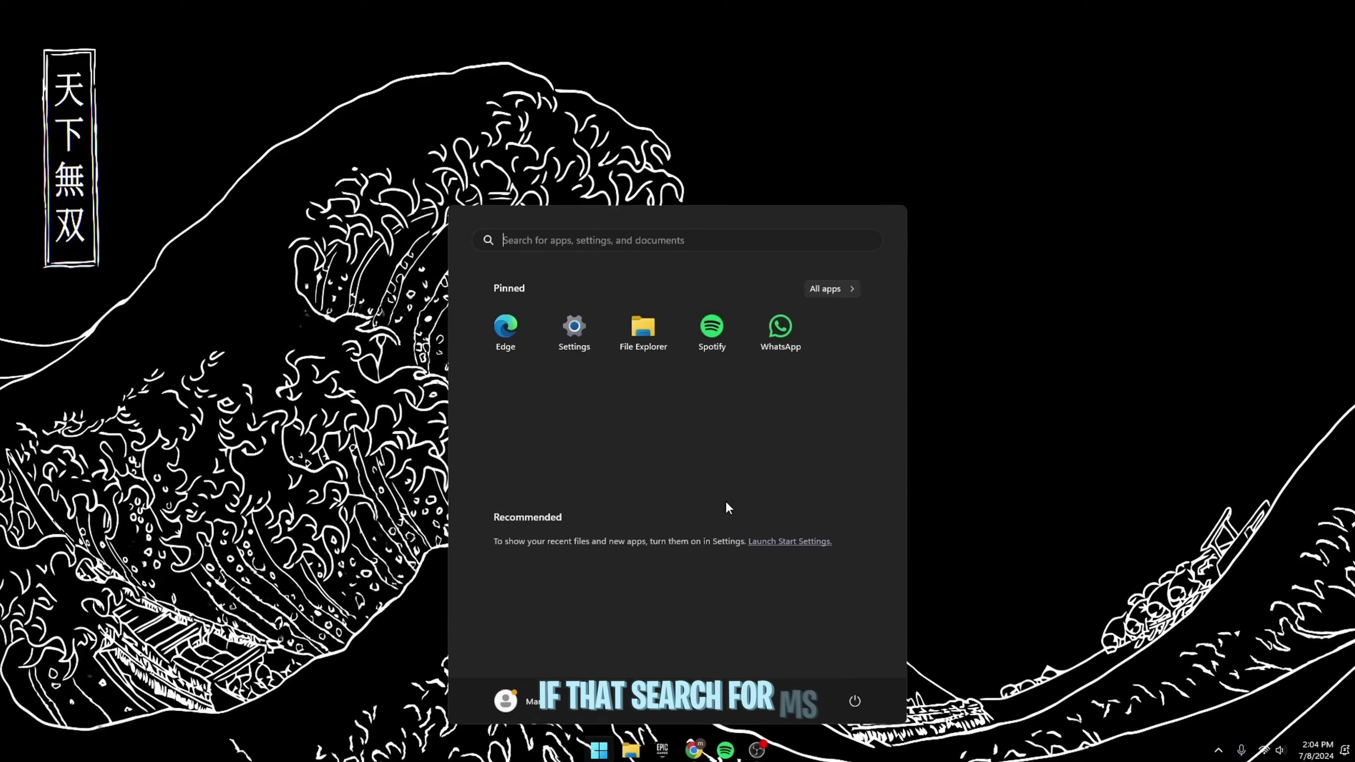
pyautogui.write('msconfig')
pyautogui.press('Return')
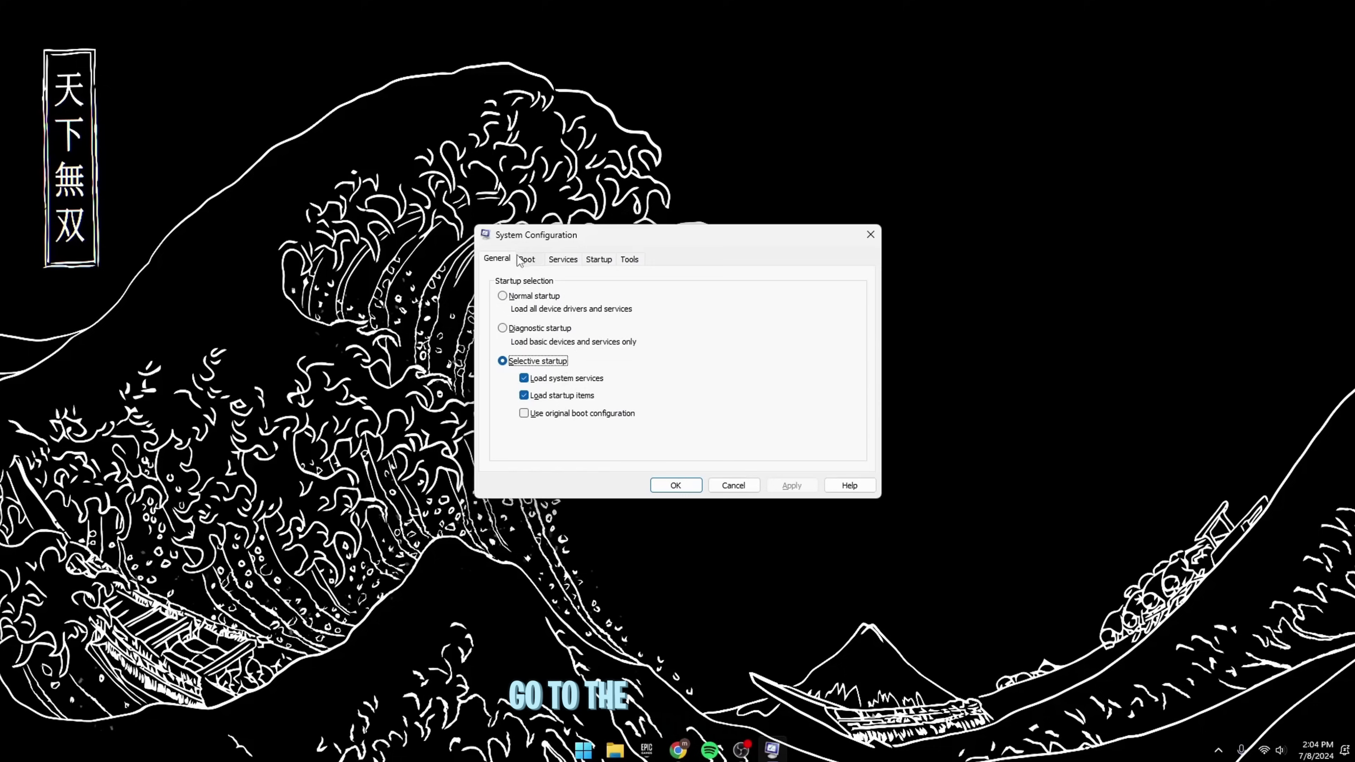
pyautogui.click(562, 259)
pyautogui.click(497, 459)
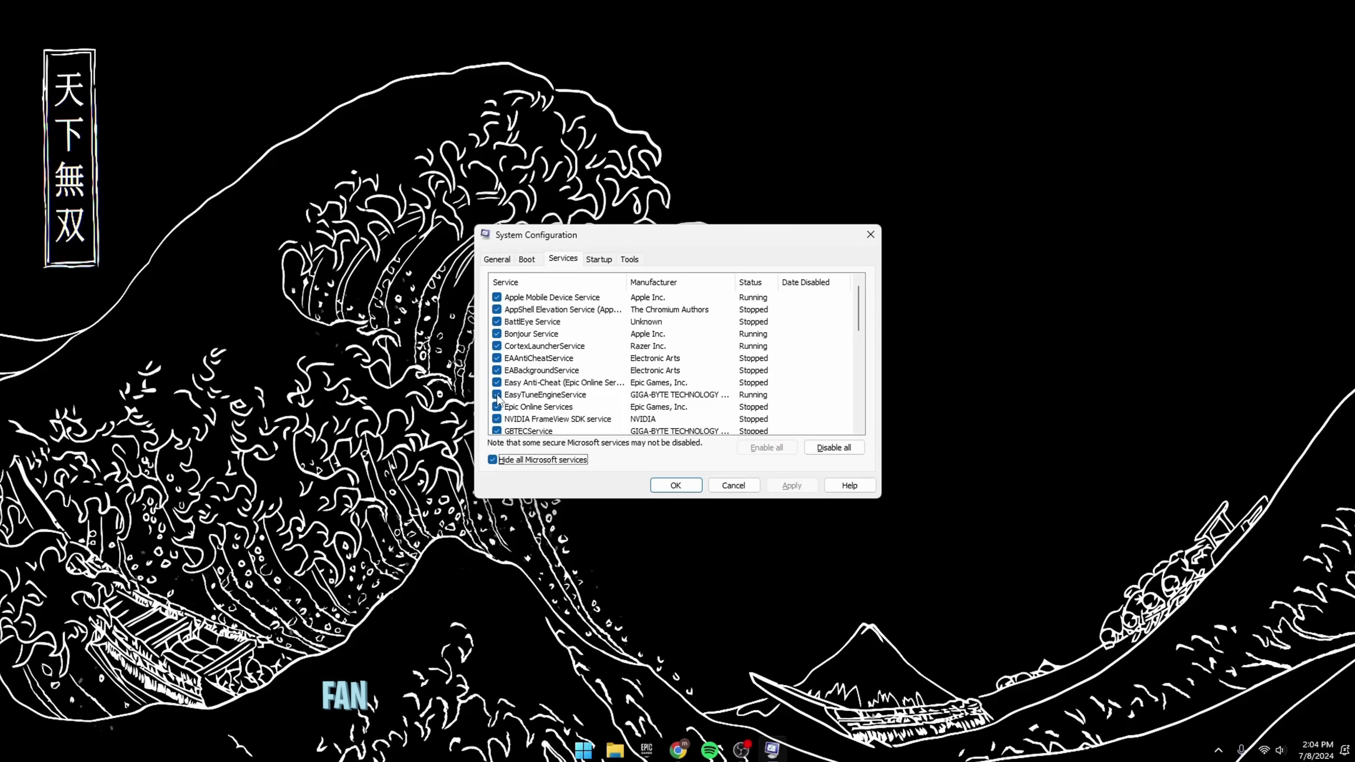
pyautogui.scroll(-1, 497, 400)
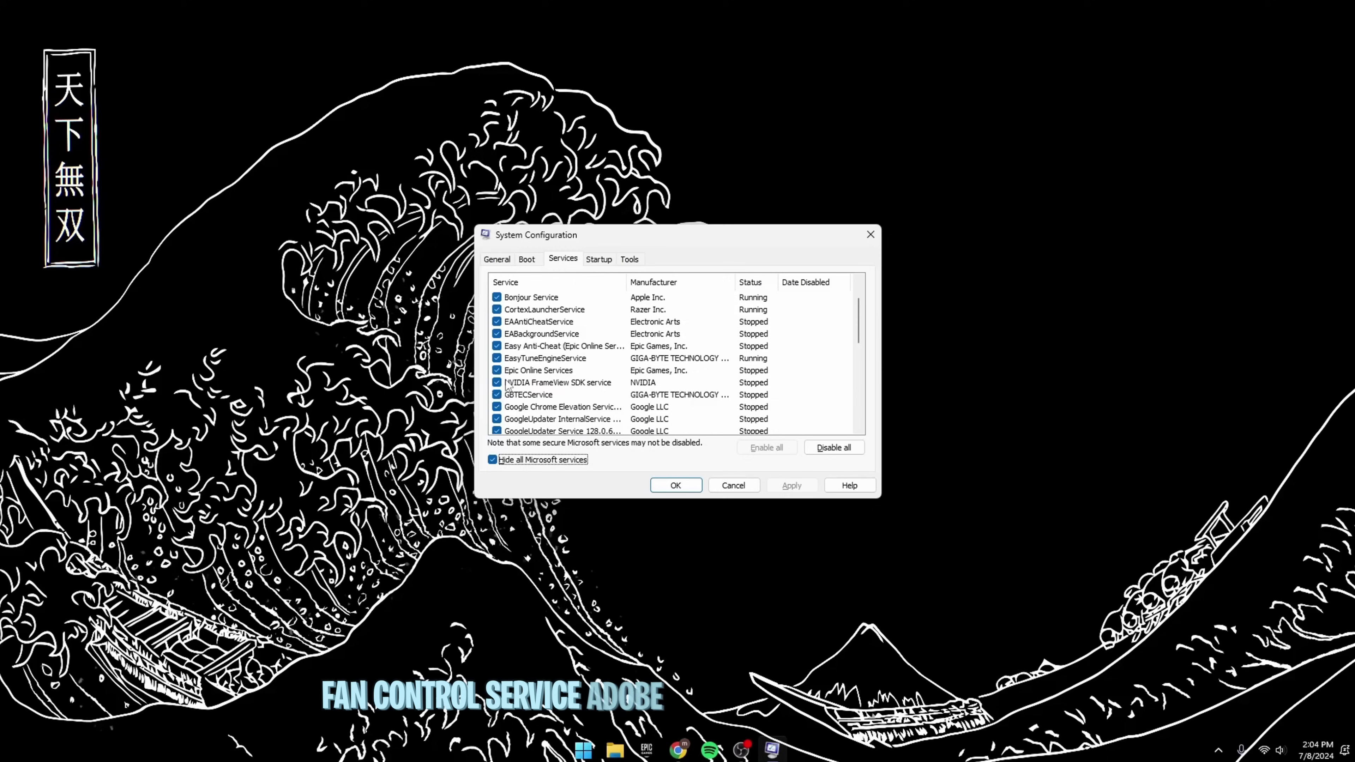
pyautogui.scroll(-1, 550, 400)
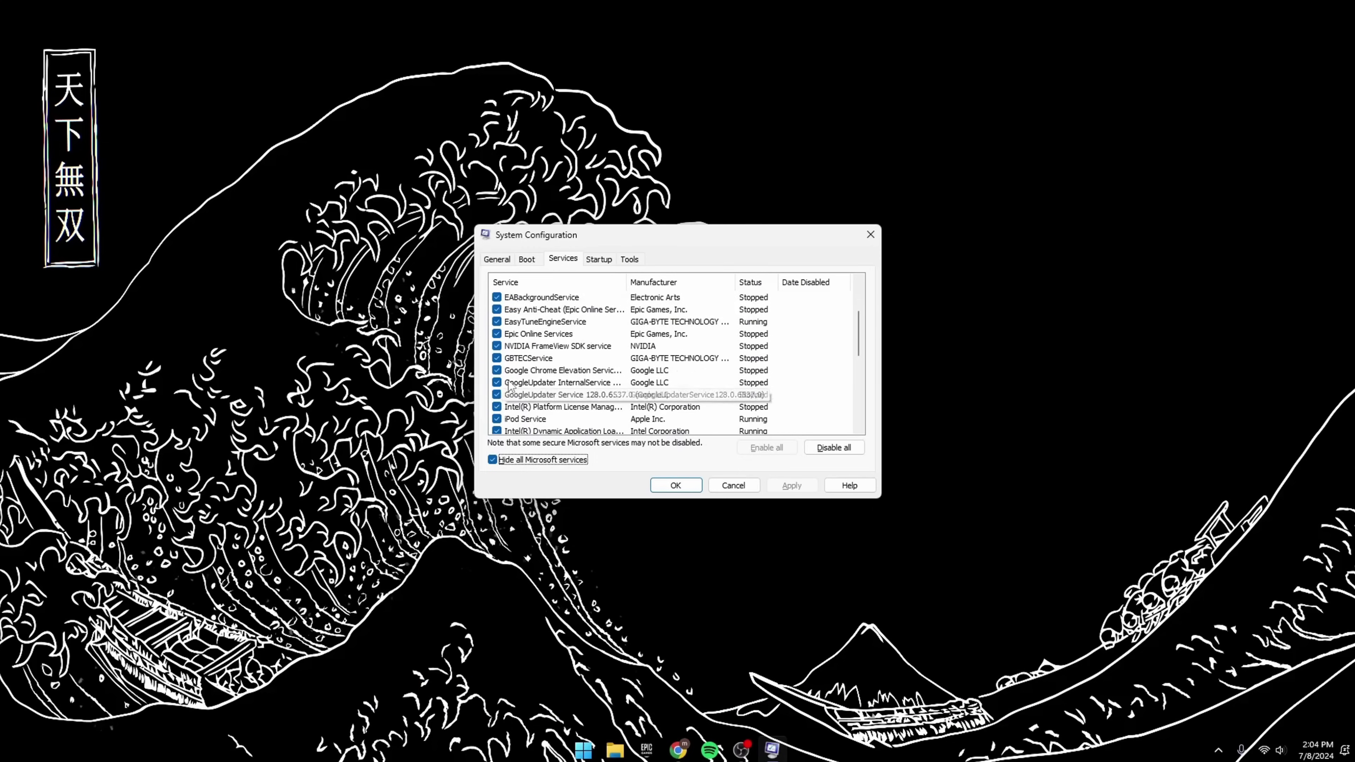
pyautogui.scroll(-3, 498, 373)
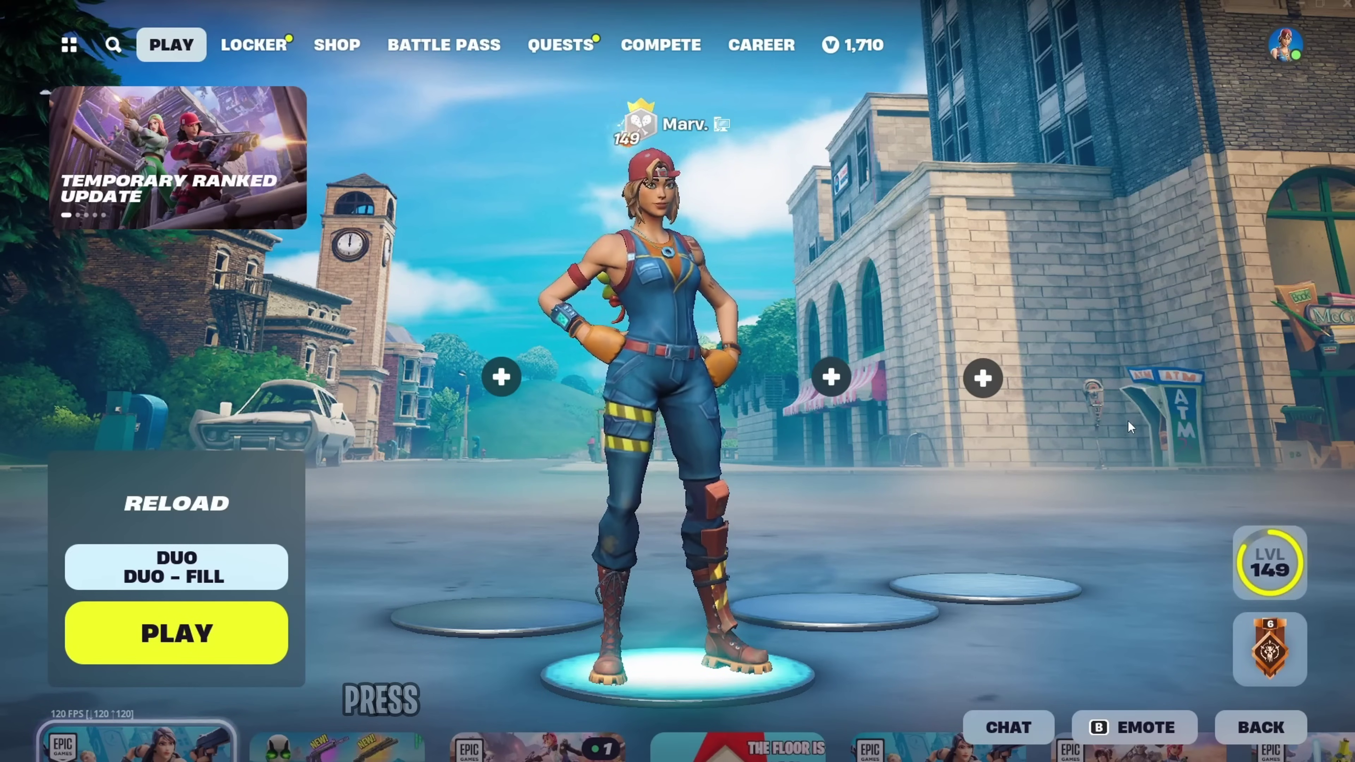
# Open Fortnite's Video settings from the lobby menu, showing Fullscreen 1920 x 1080 and 165 FPS limit.
pyautogui.press('Escape')
pyautogui.click(931, 567)
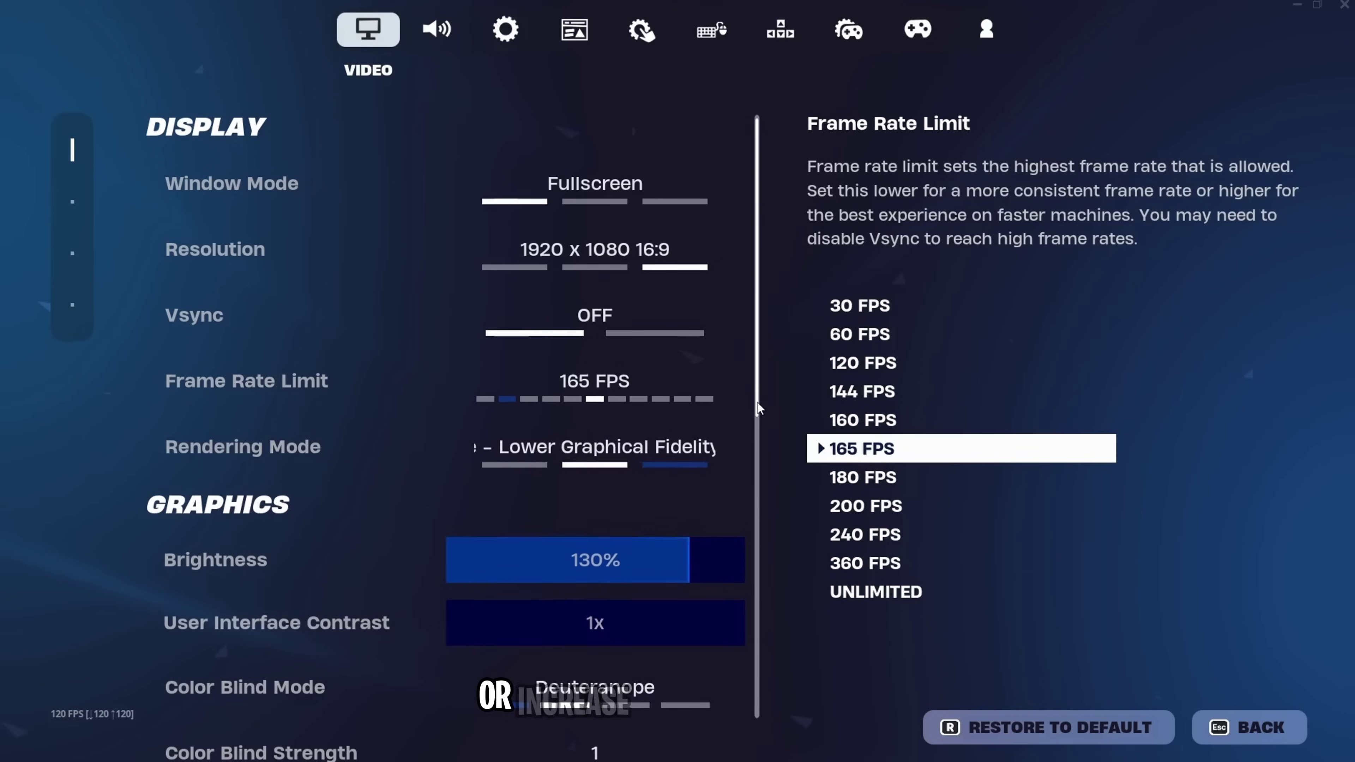
pyautogui.moveTo(758, 400); pyautogui.dragTo(713, 712)
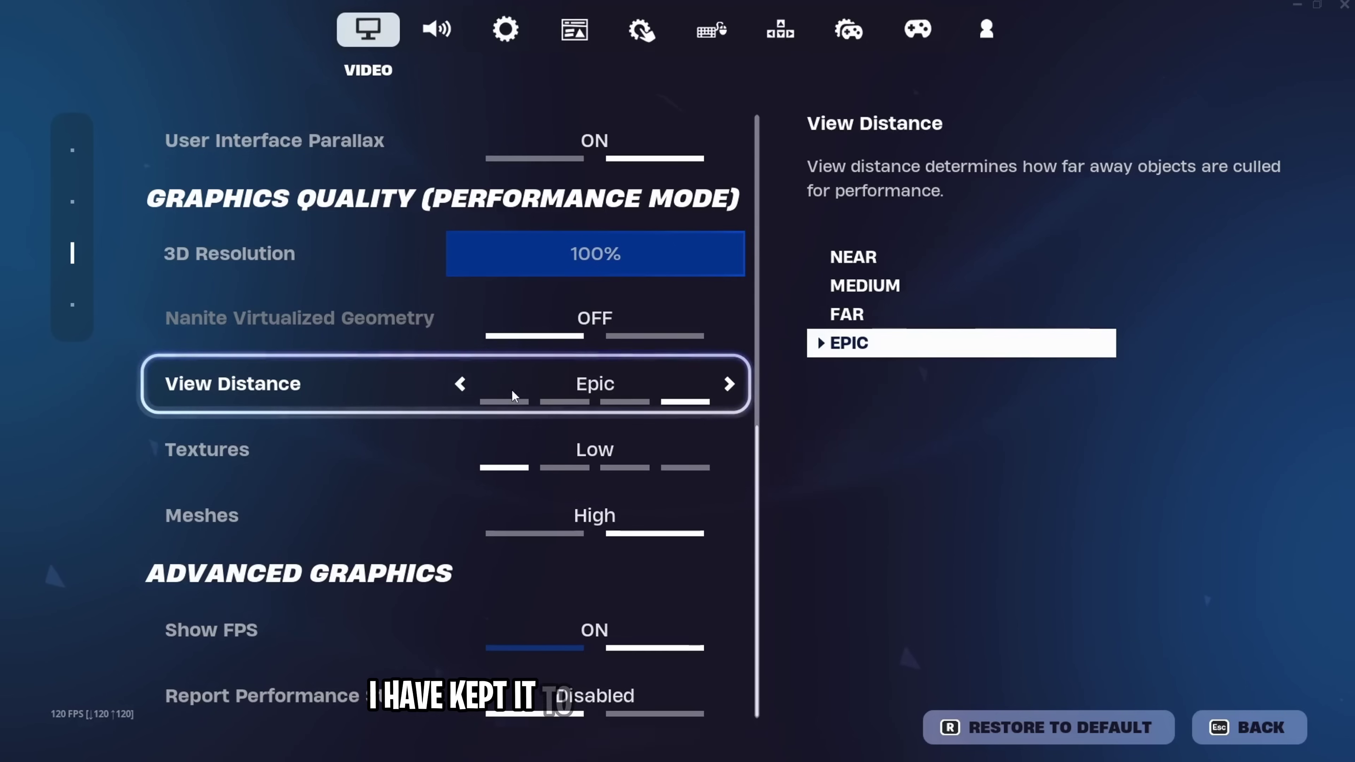
pyautogui.click(460, 383)
pyautogui.click(730, 384)
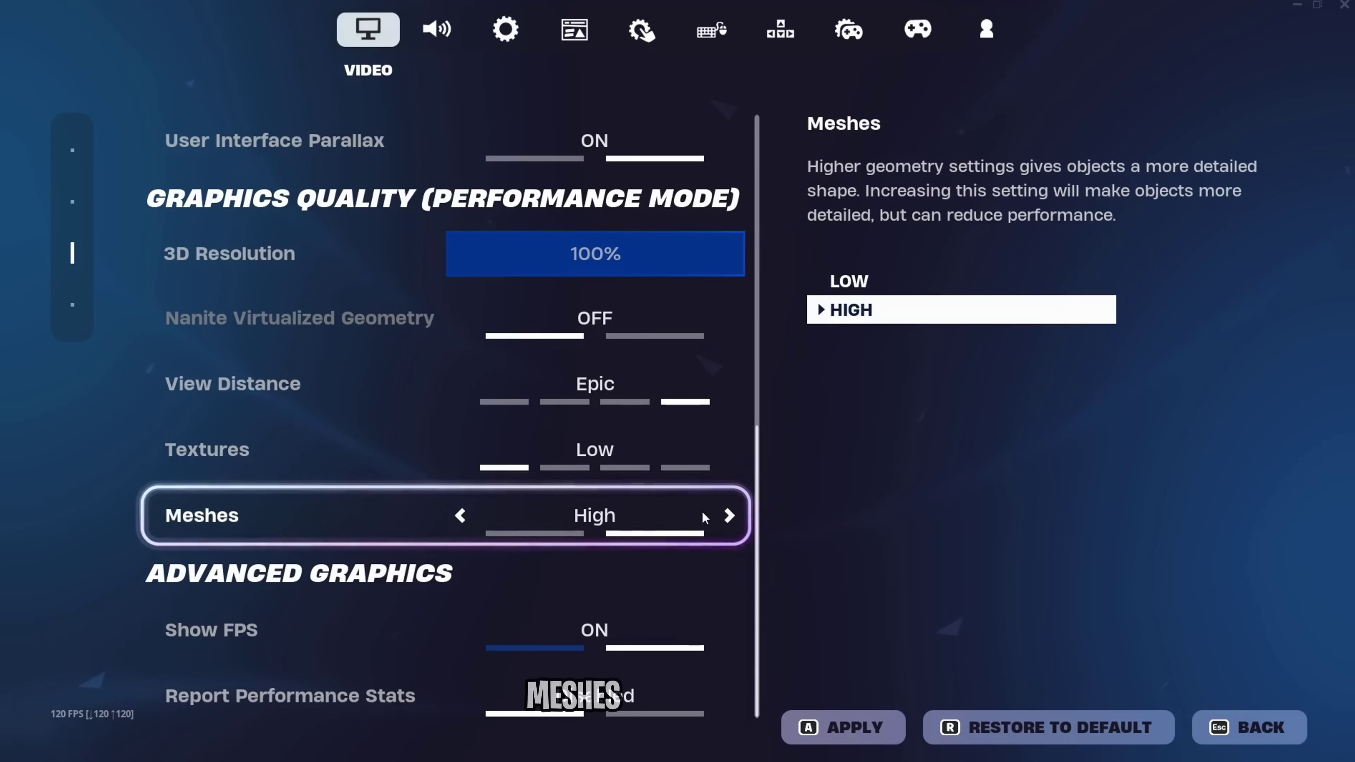
pyautogui.click(728, 516)
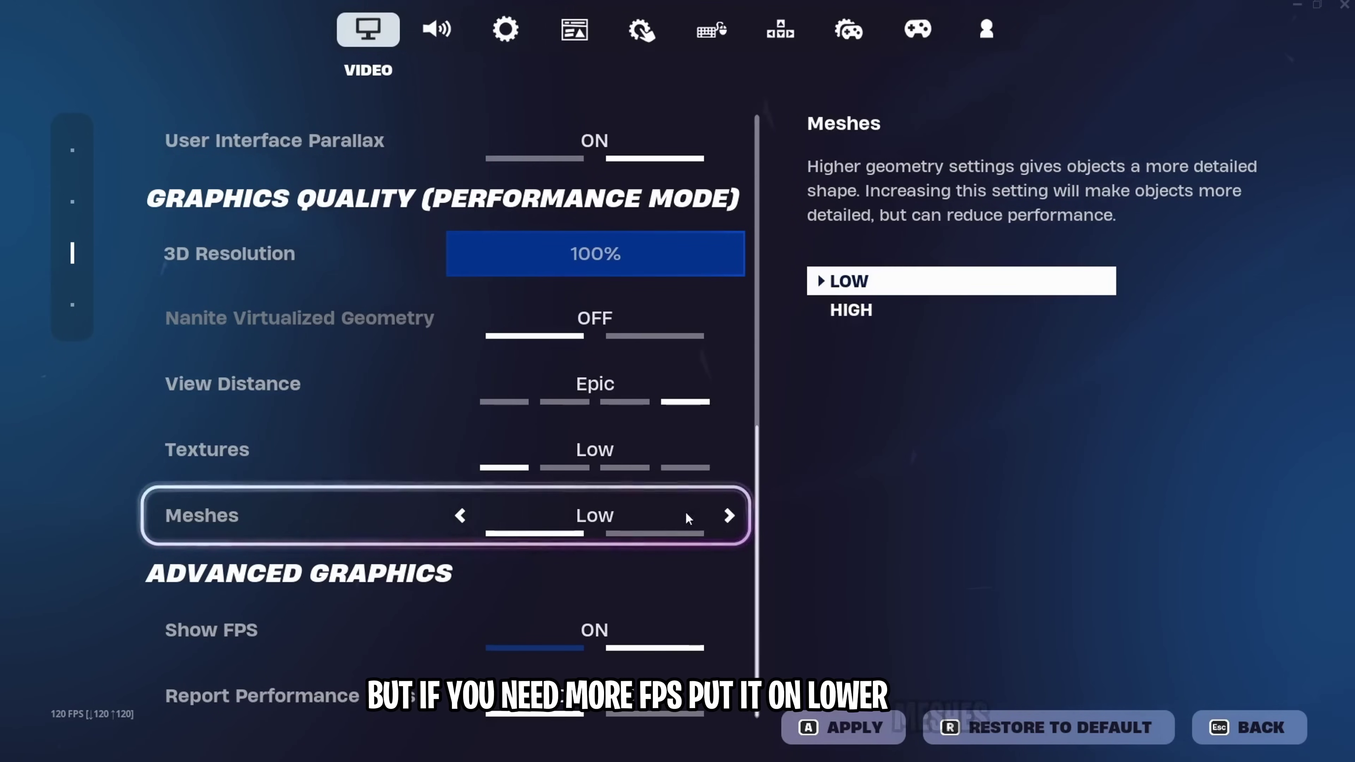
pyautogui.click(729, 516)
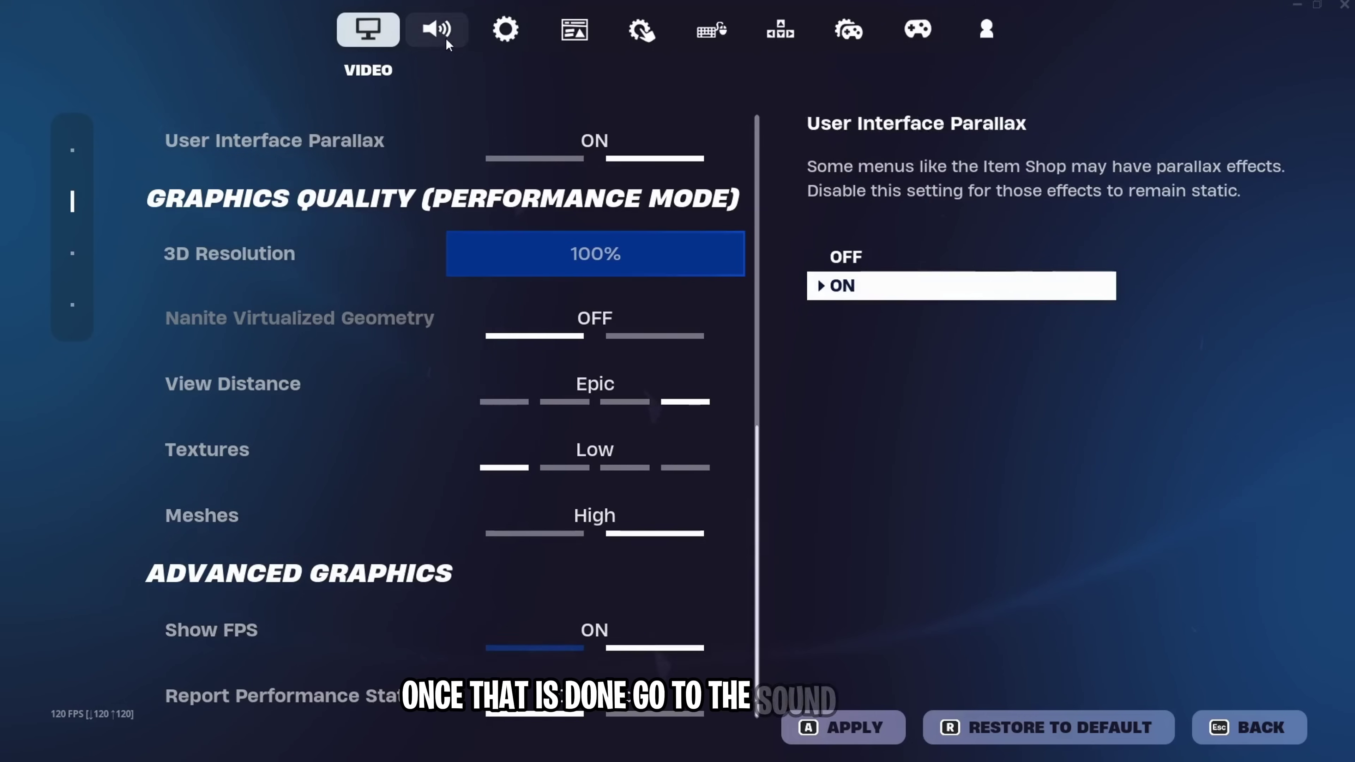
# In Fortnite's Audio settings, toggle Sound Quality to Low and back to High, then apply.
pyautogui.click(437, 29)
pyautogui.scroll(-4, 747, 284)
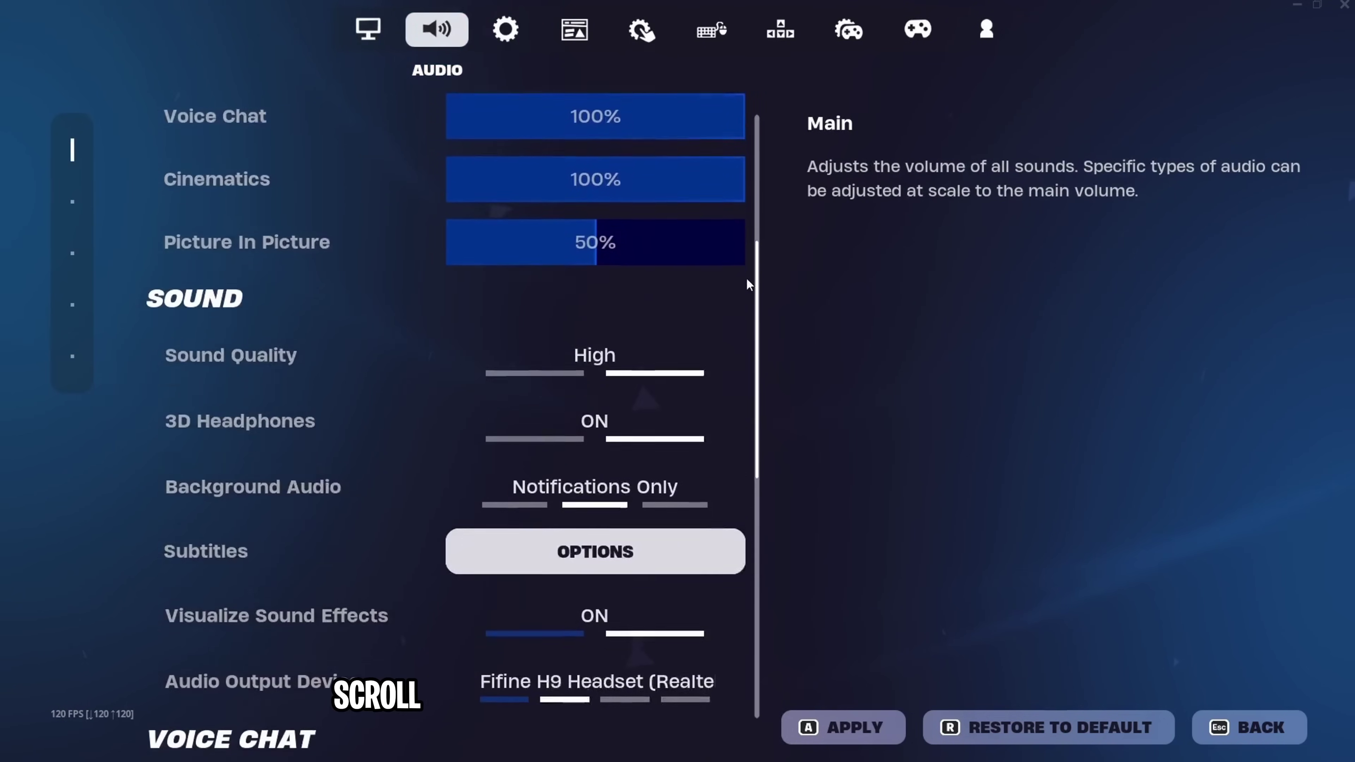
pyautogui.scroll(-2, 746, 283)
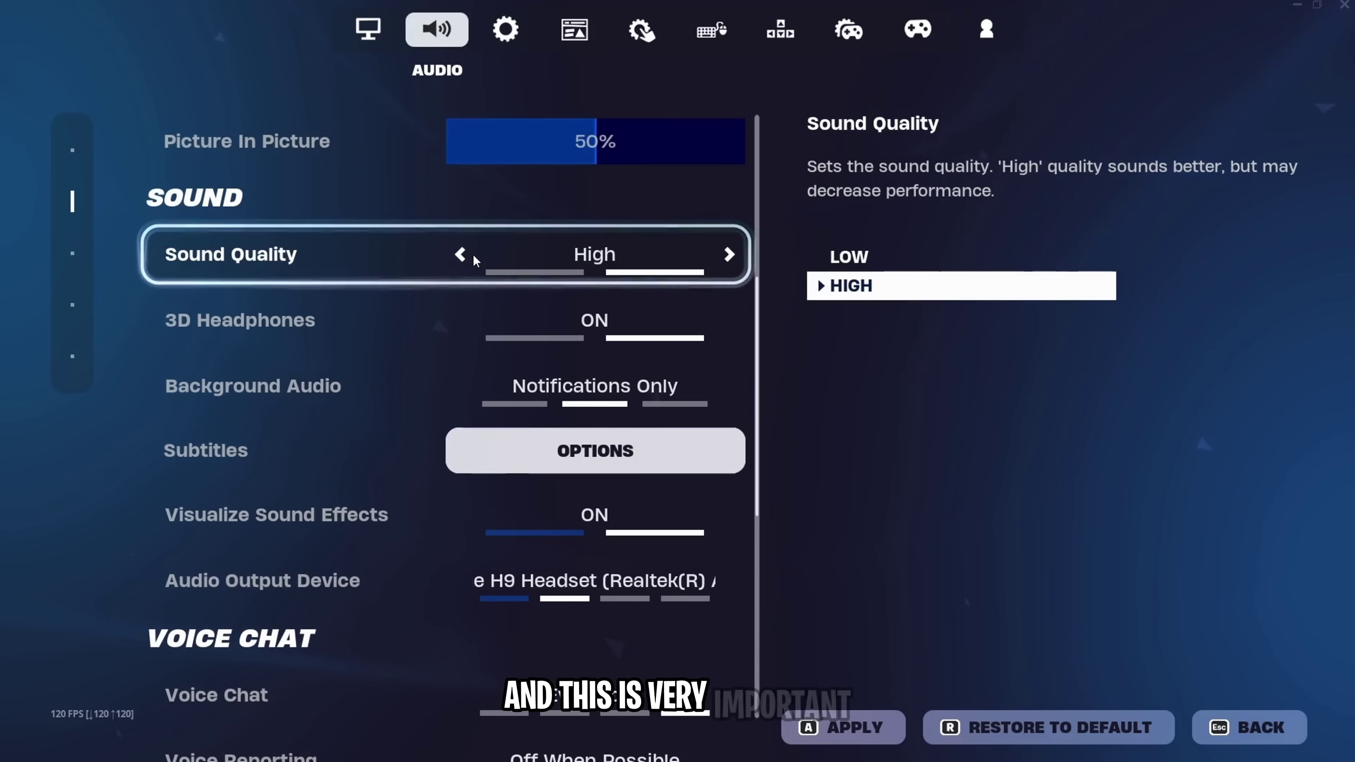
pyautogui.click(462, 255)
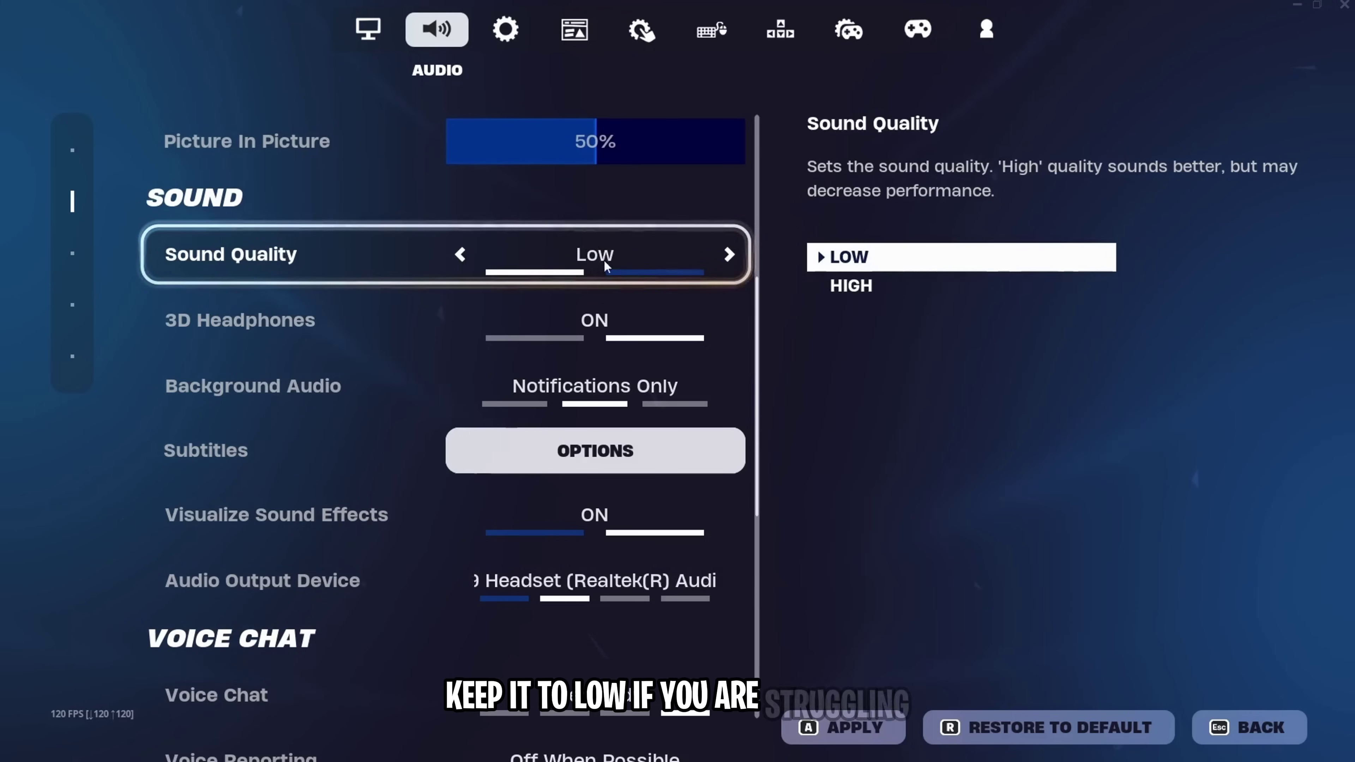
pyautogui.click(729, 254)
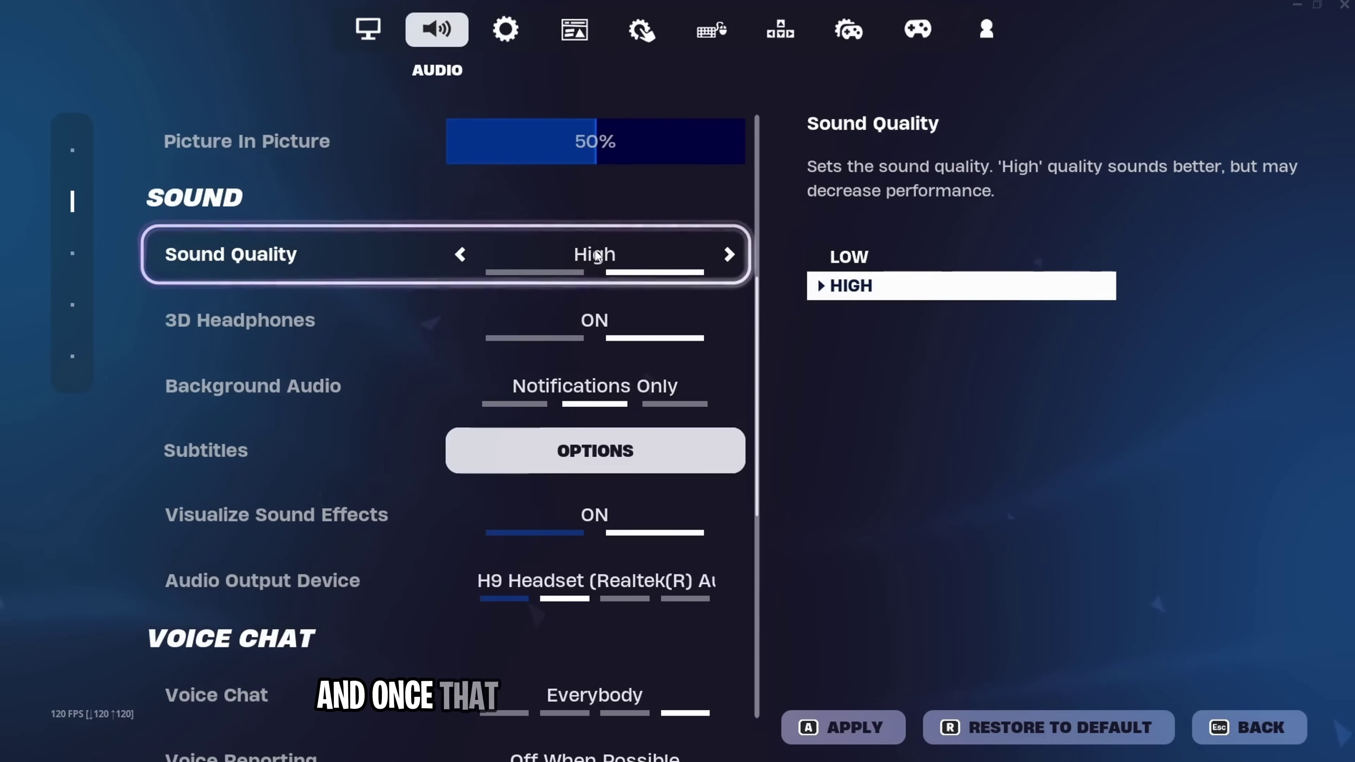
pyautogui.click(868, 727)
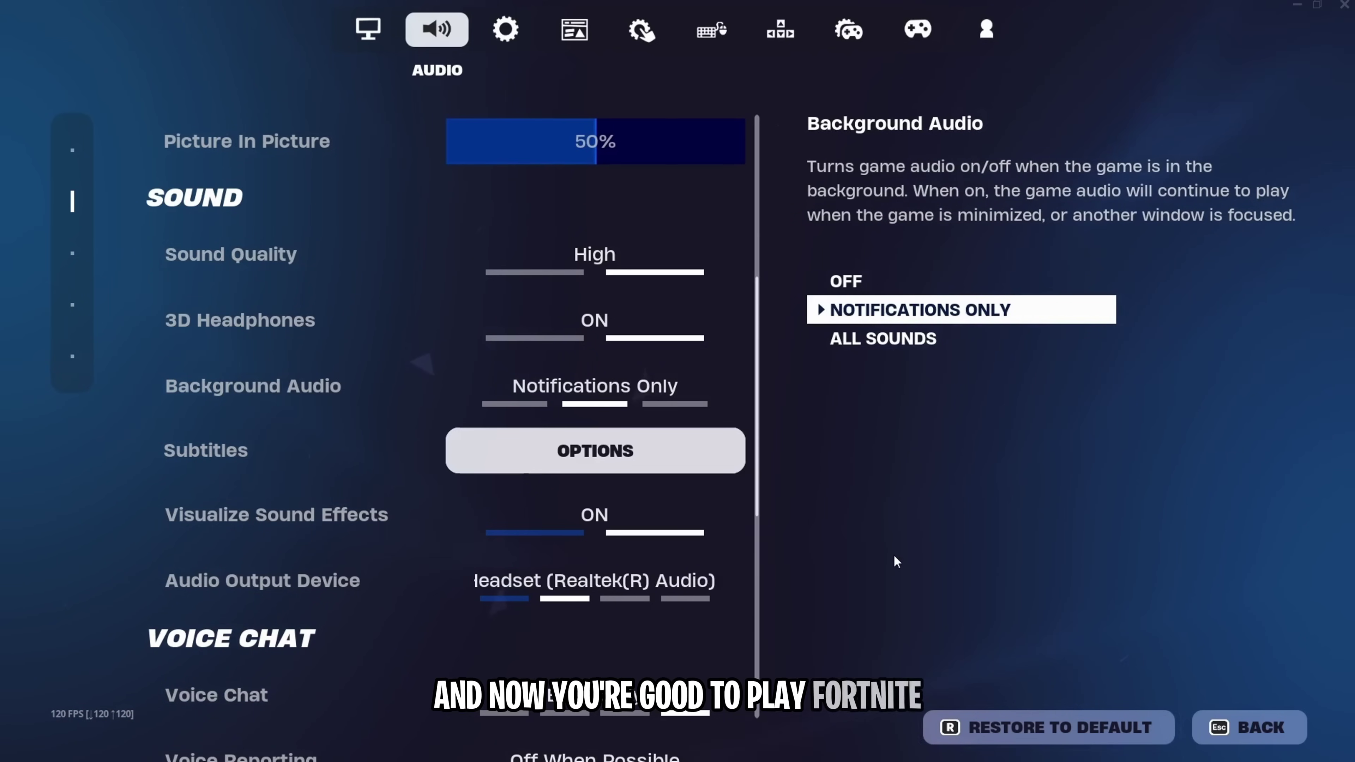